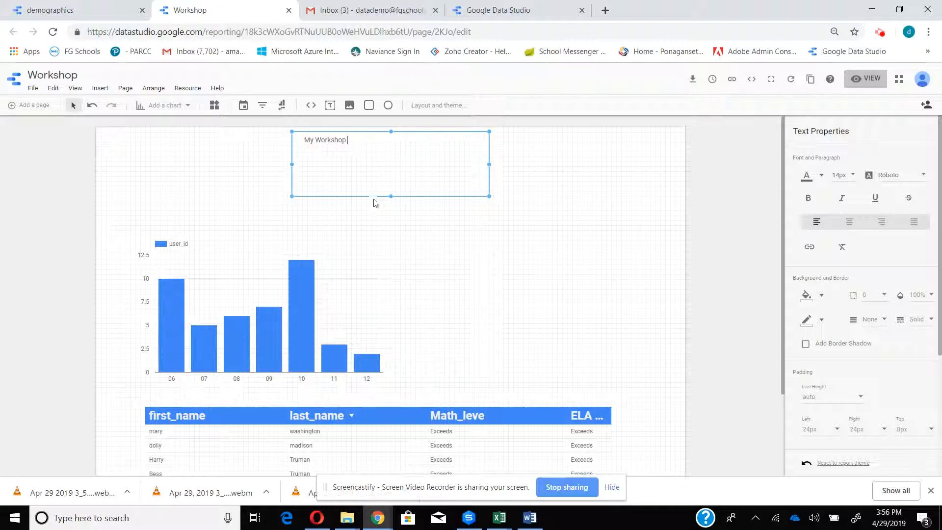
- Shrink the "My Workshop" text box, move it above the bar chart, and set its font size to 28px
left_click_drag(391, 197, 384, 160)
left_click_drag(300, 148, 186, 154)
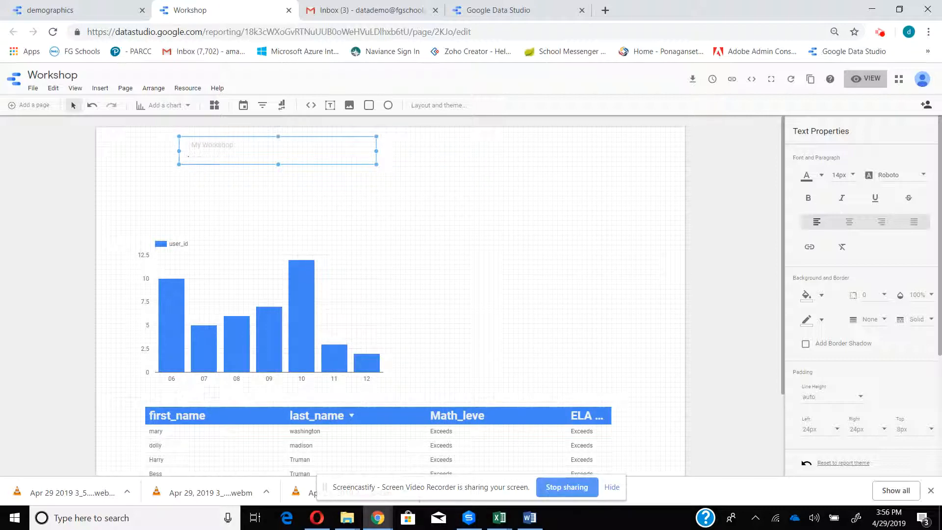
left_click(840, 176)
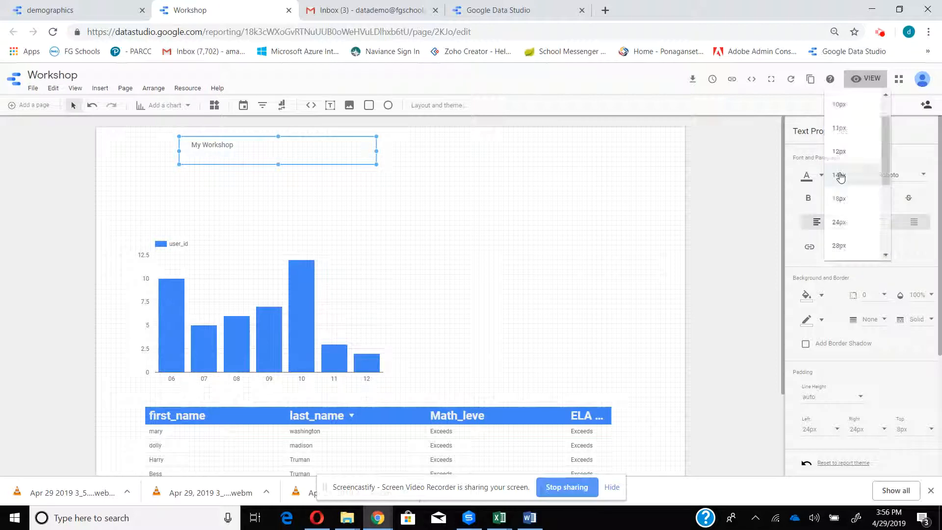
left_click(842, 247)
left_click(391, 237)
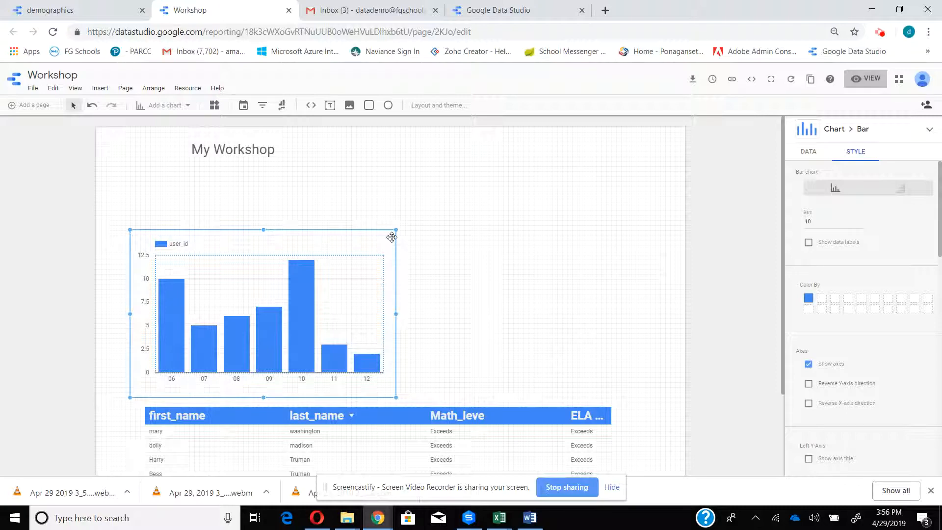
left_click(221, 146)
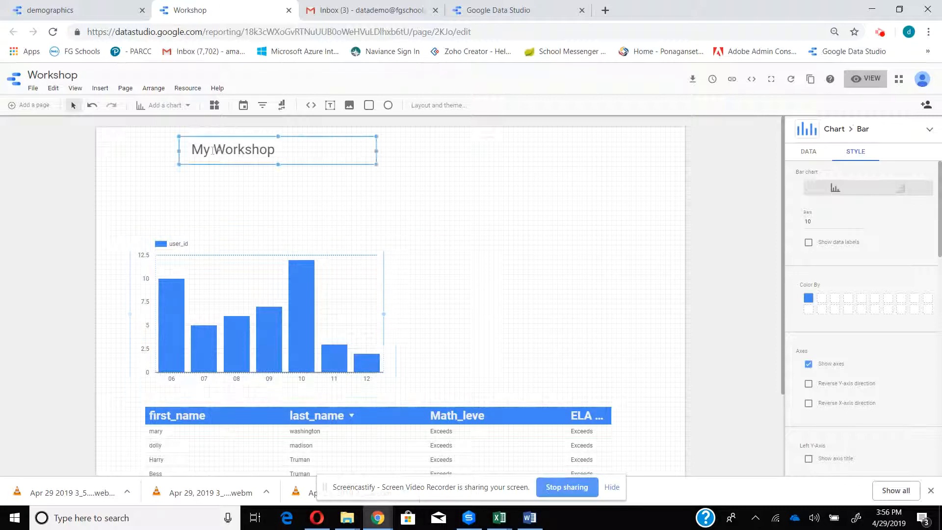
left_click(439, 213)
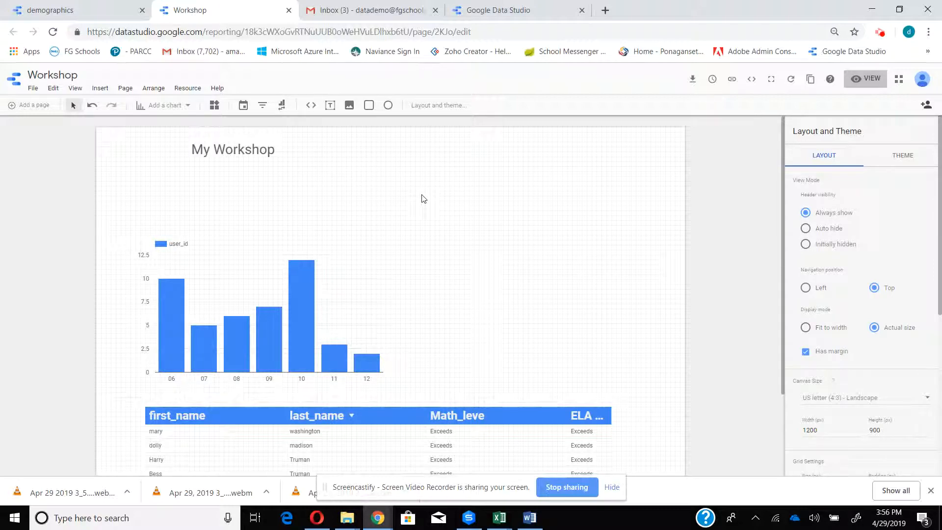
- Edit the student table's Demoplusassessment blend and add the Sped field to its demographics source
left_click(395, 438)
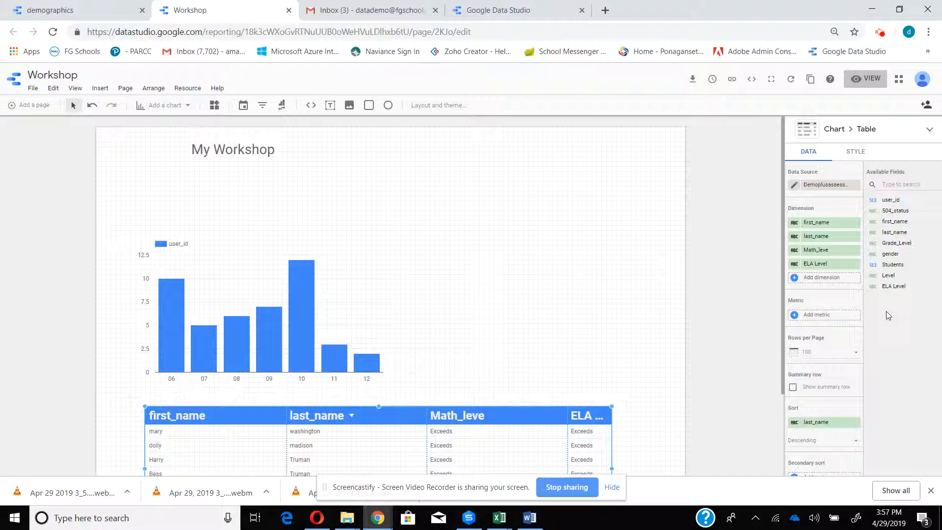
left_click(795, 186)
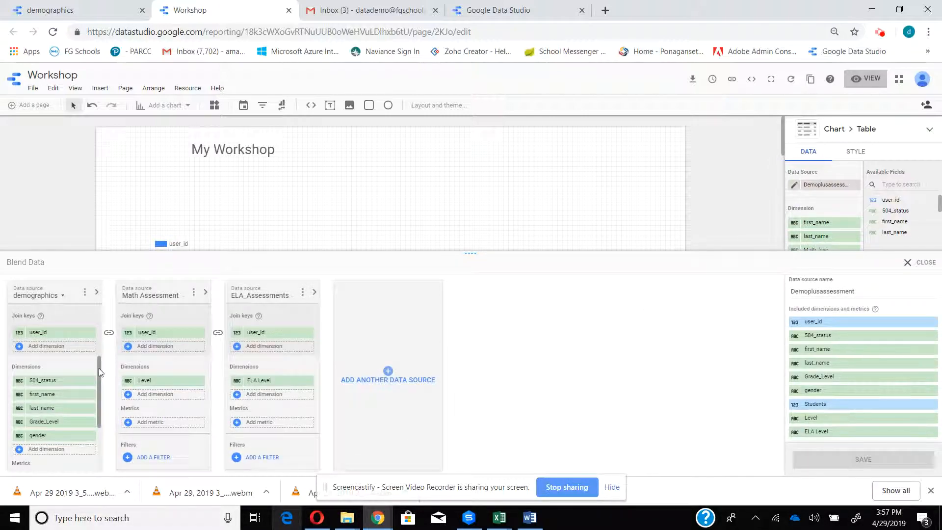
left_click_drag(99, 368, 101, 396)
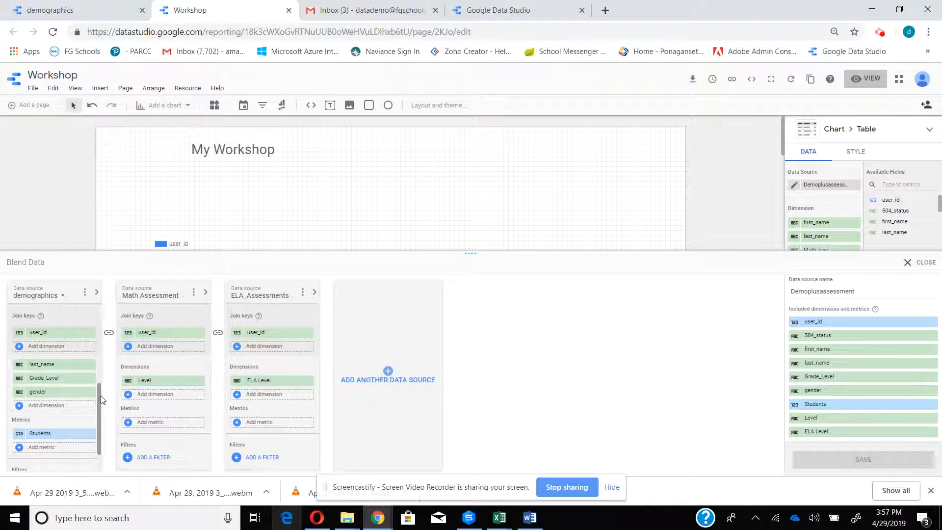
left_click(19, 407)
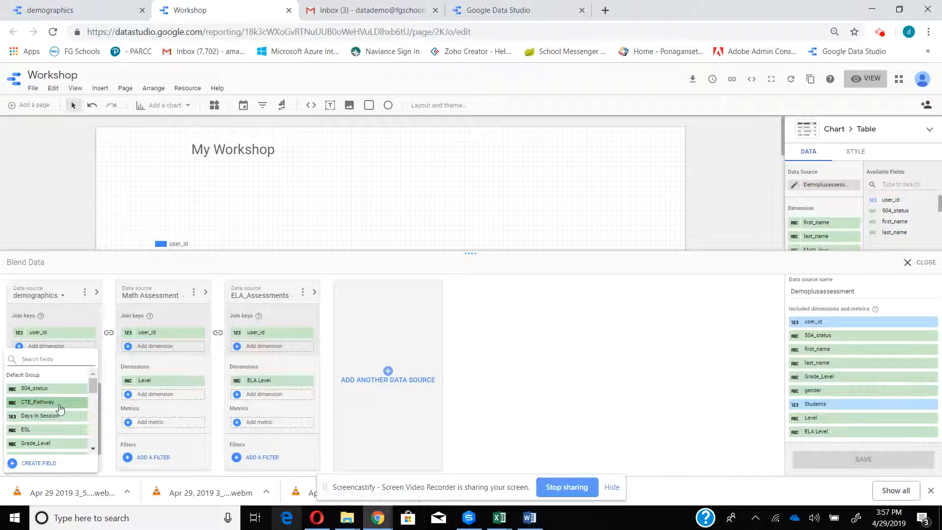
left_click_drag(96, 387, 95, 391)
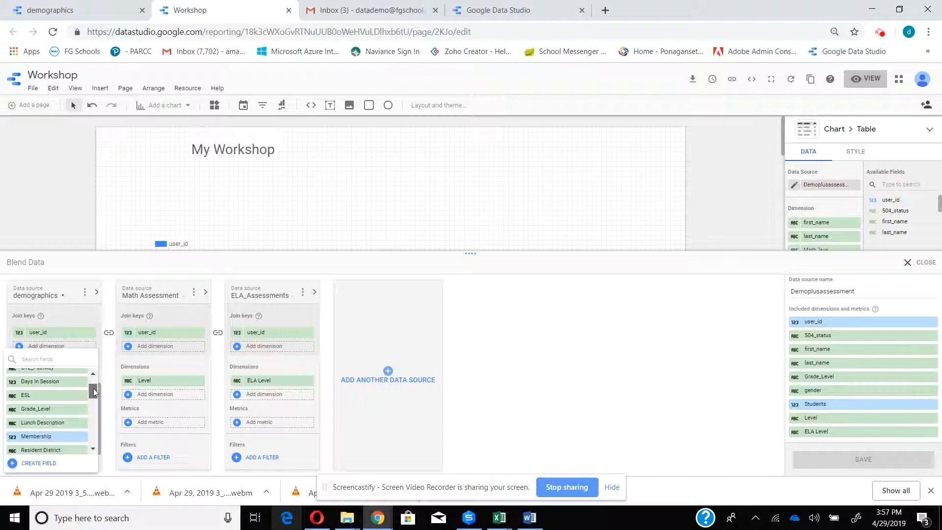
scroll(73, 417, "down", 3)
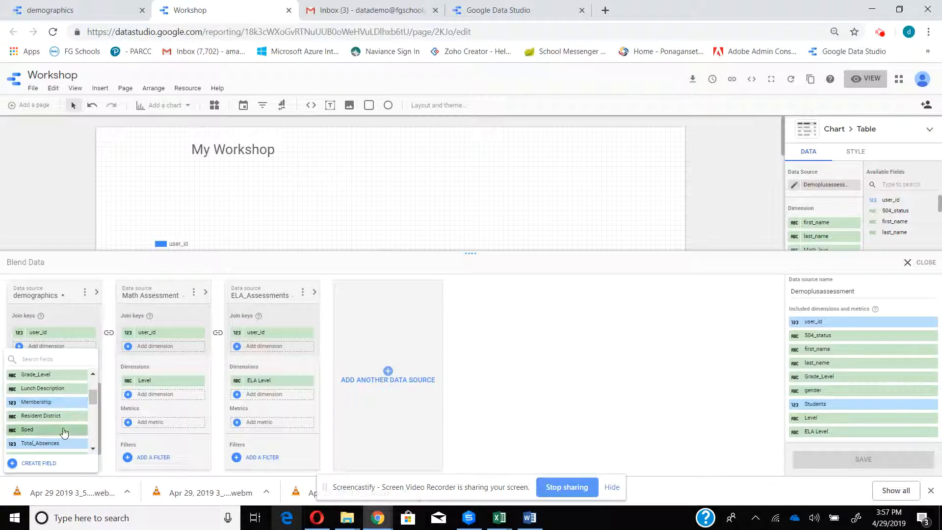
left_click(63, 430)
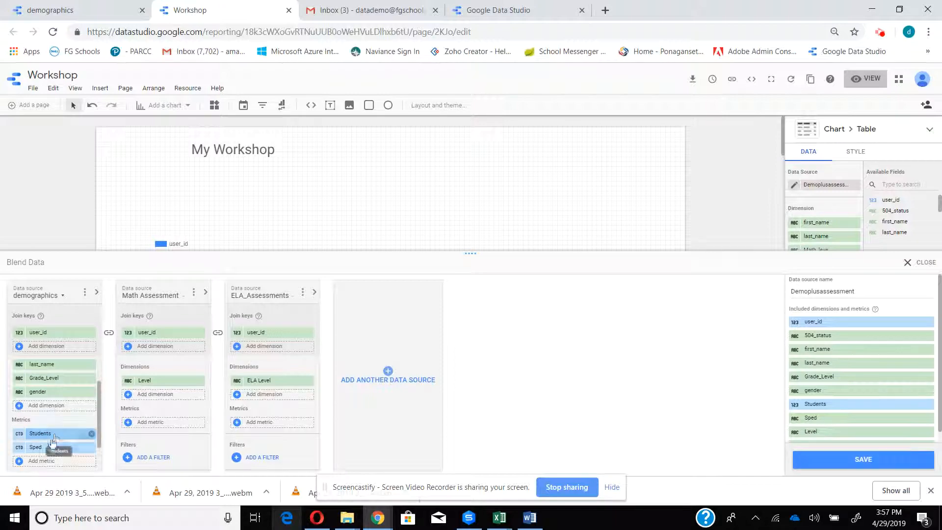
- Remove the Sped and Students metrics from the demographics source, keep Sped as a dimension, and save the blend
left_click(91, 447)
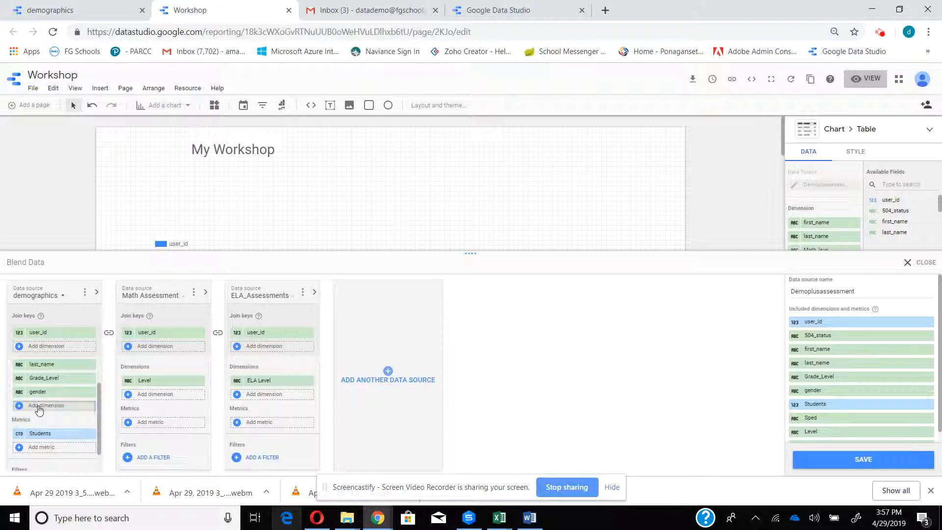
left_click(90, 447)
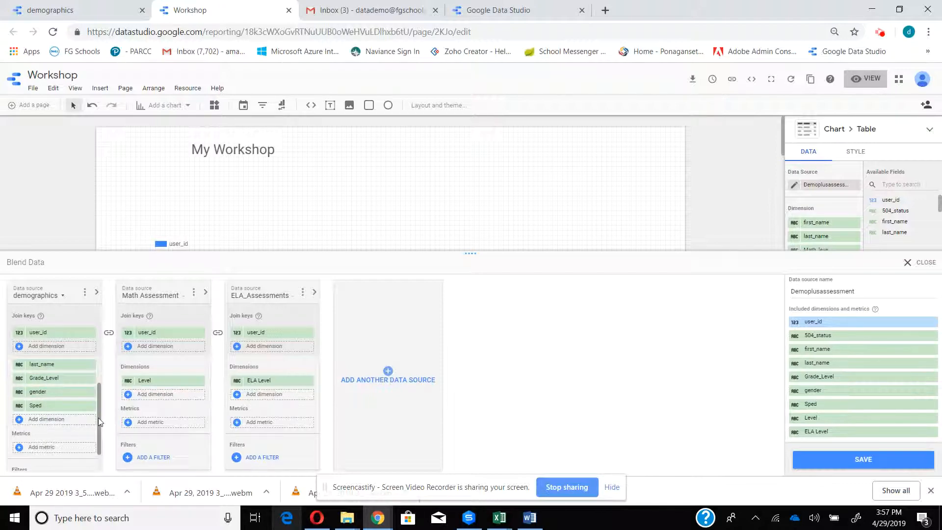
left_click_drag(99, 418, 103, 401)
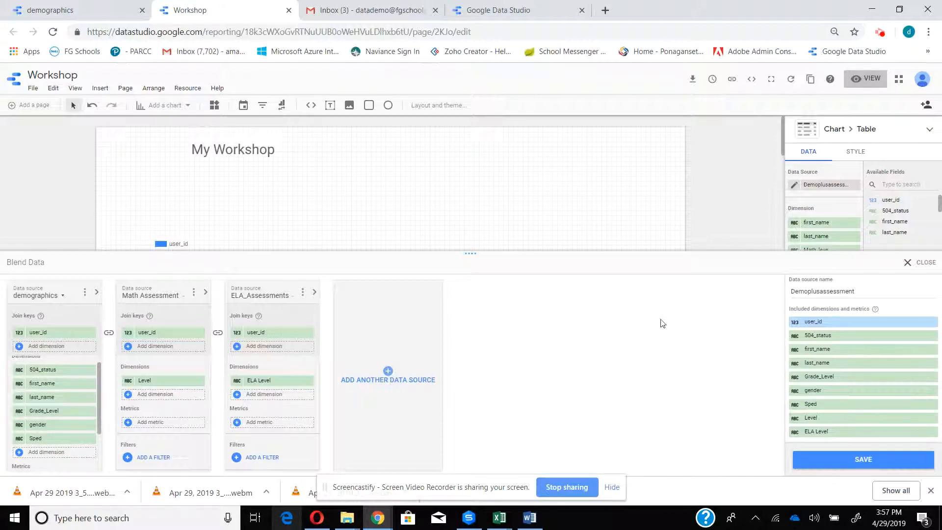
left_click(893, 459)
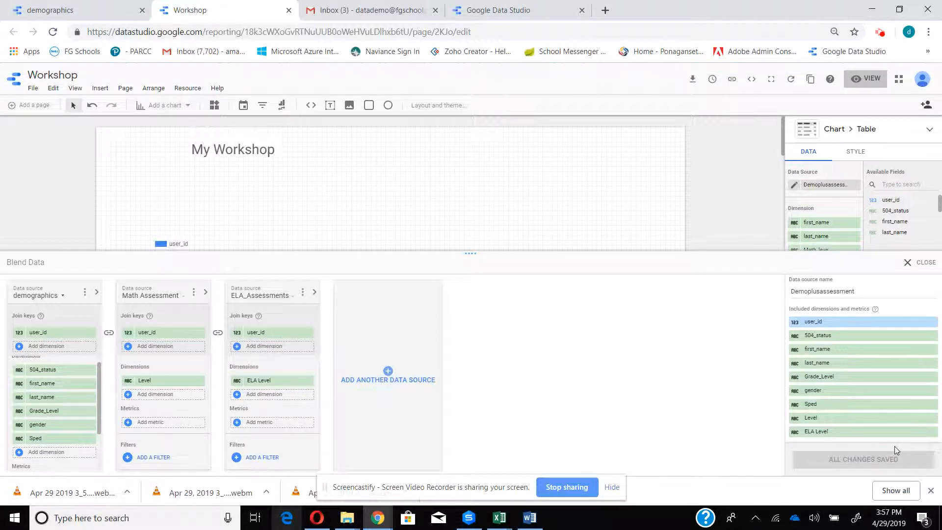
left_click(909, 263)
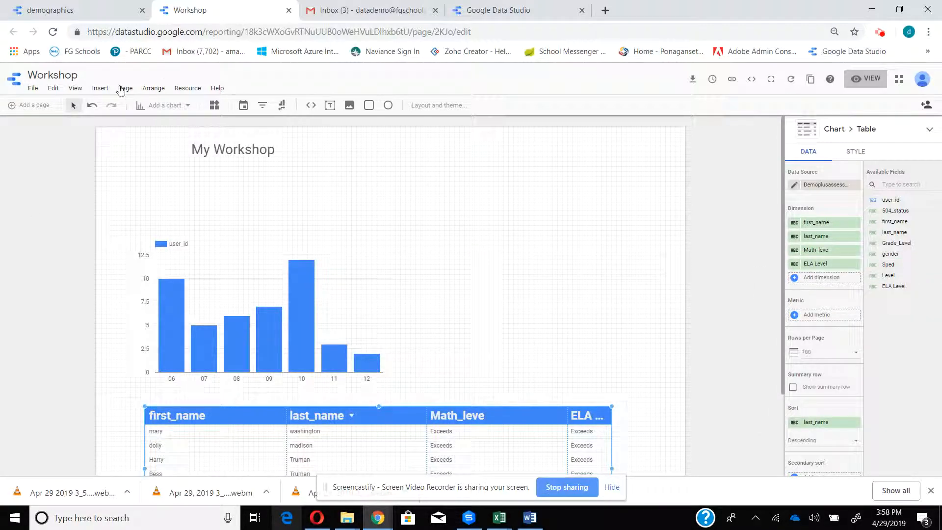
- Insert a filter control beside the "My Workshop" title at the head of the report page
left_click(96, 89)
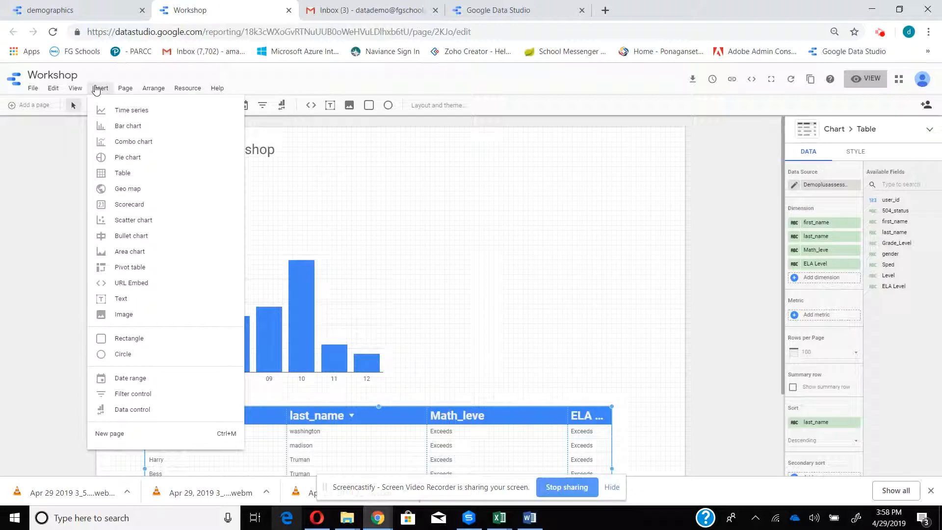
left_click(147, 394)
left_click(149, 396)
left_click(148, 395)
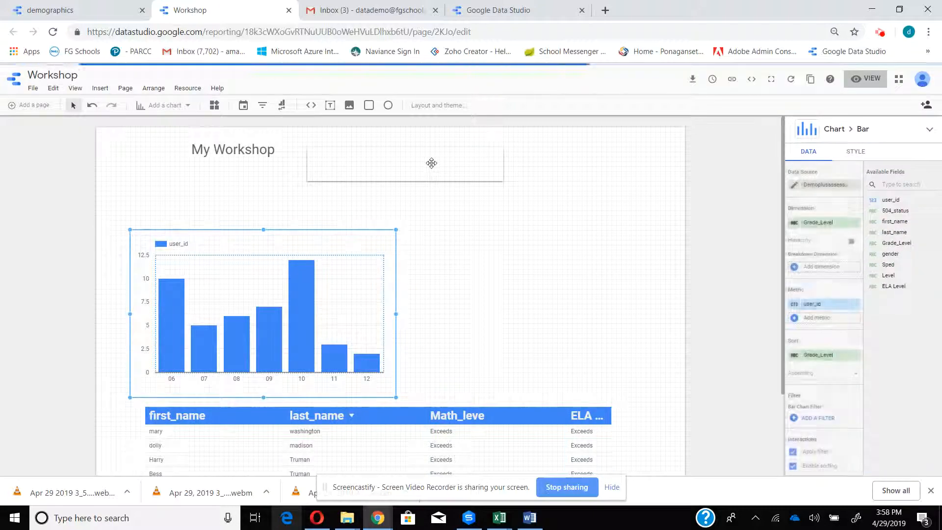
left_click_drag(432, 163, 433, 154)
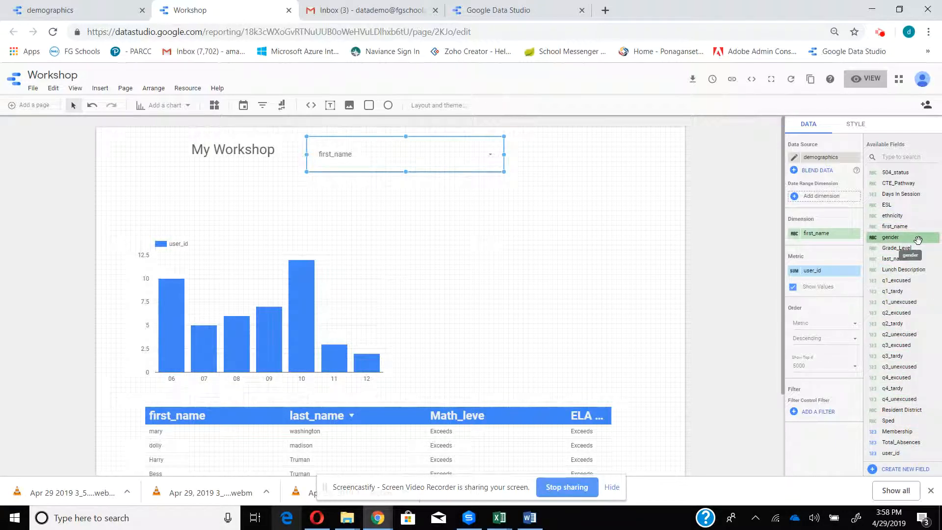
- Set the filter control's dimension to gender, remove its user_id metric, and narrow the control to fit its label
left_click_drag(917, 240, 830, 240)
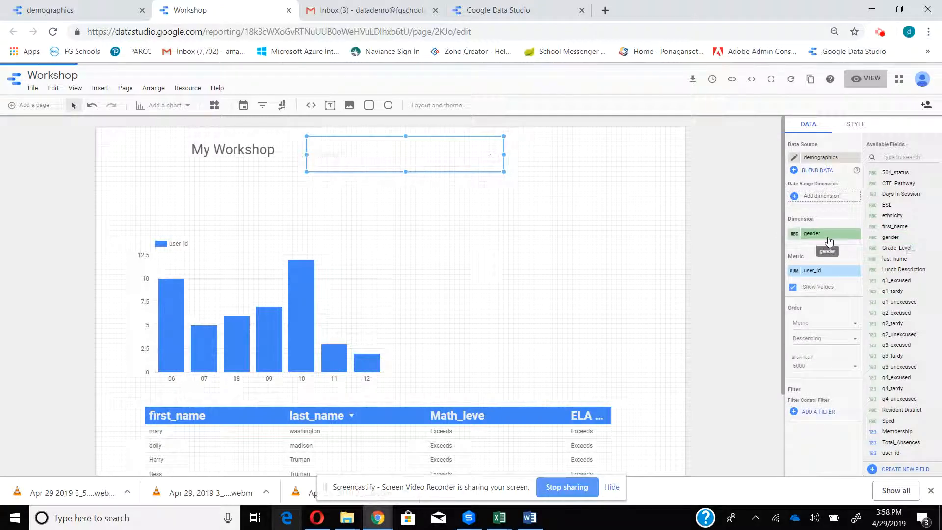
left_click(852, 270)
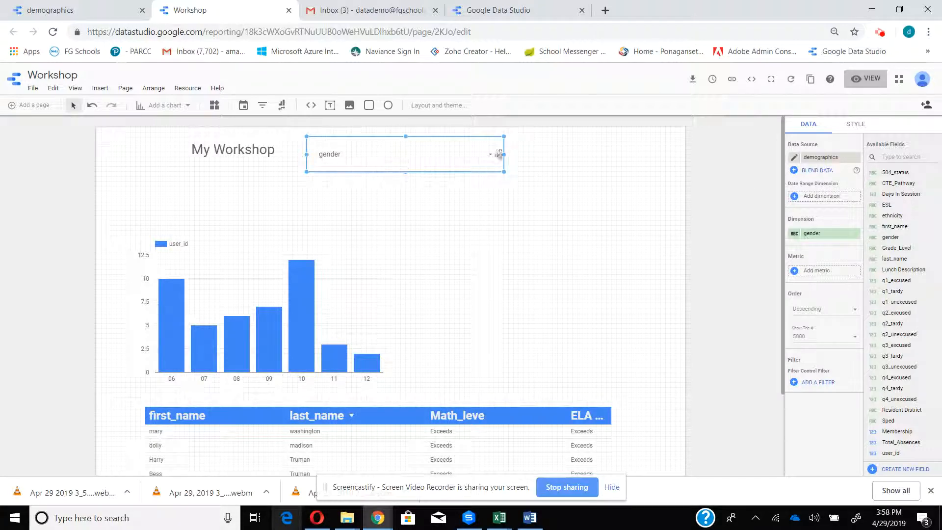
left_click_drag(505, 154, 377, 155)
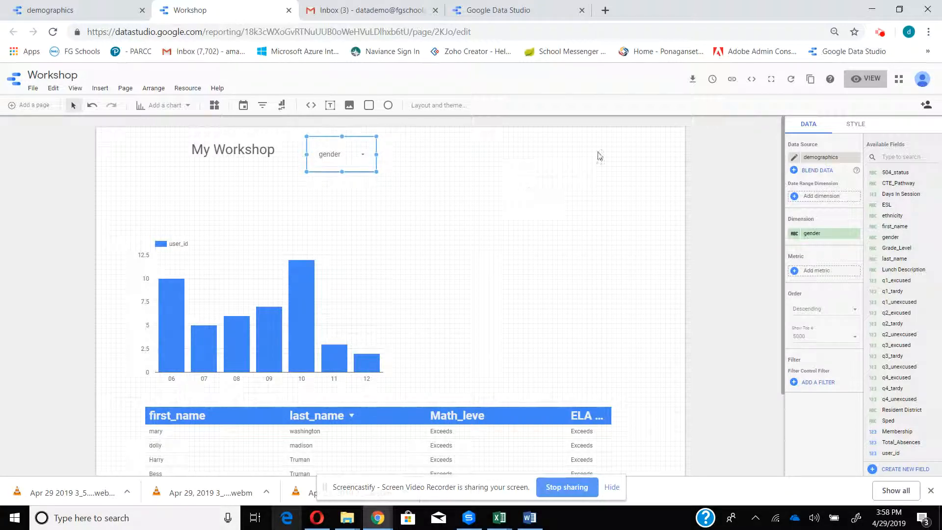
- Preview the report and test the gender filter on the chart and table with only M, and with only F
left_click(870, 82)
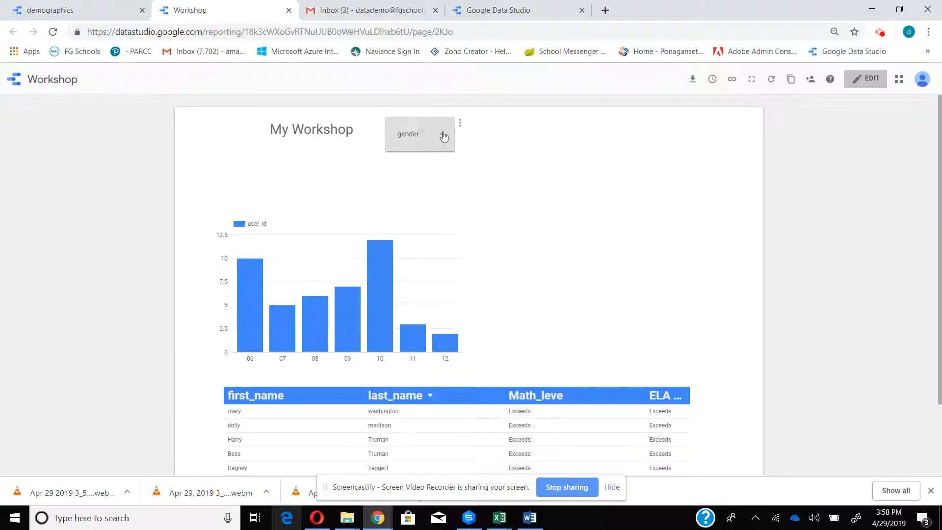
left_click(443, 134)
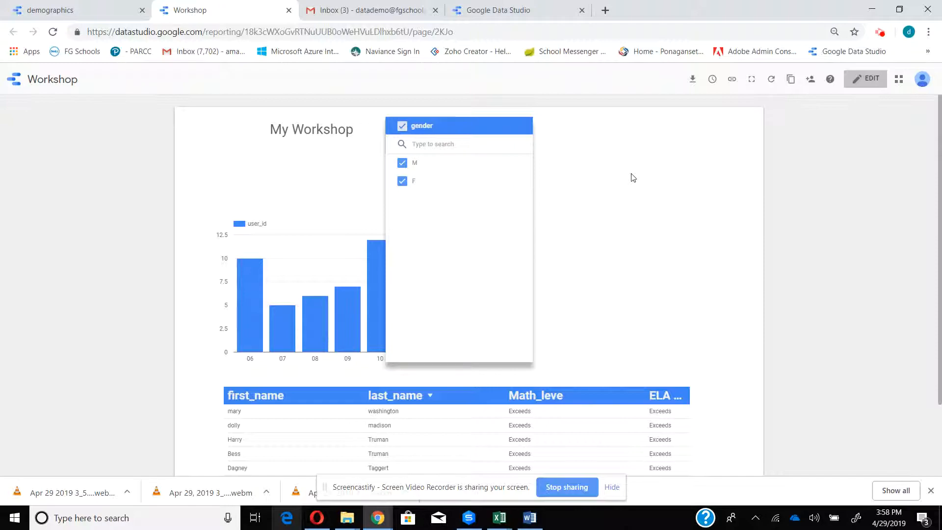
left_click(402, 183)
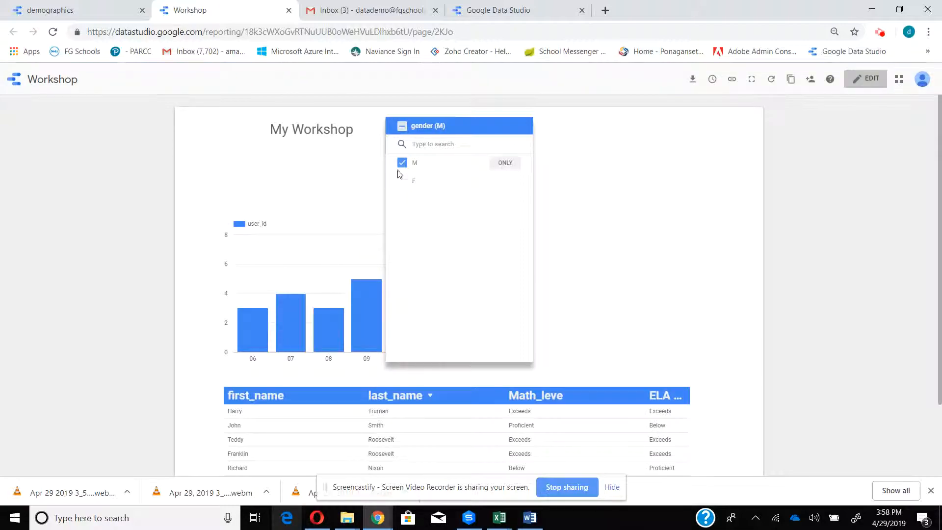
left_click(402, 182)
left_click(401, 163)
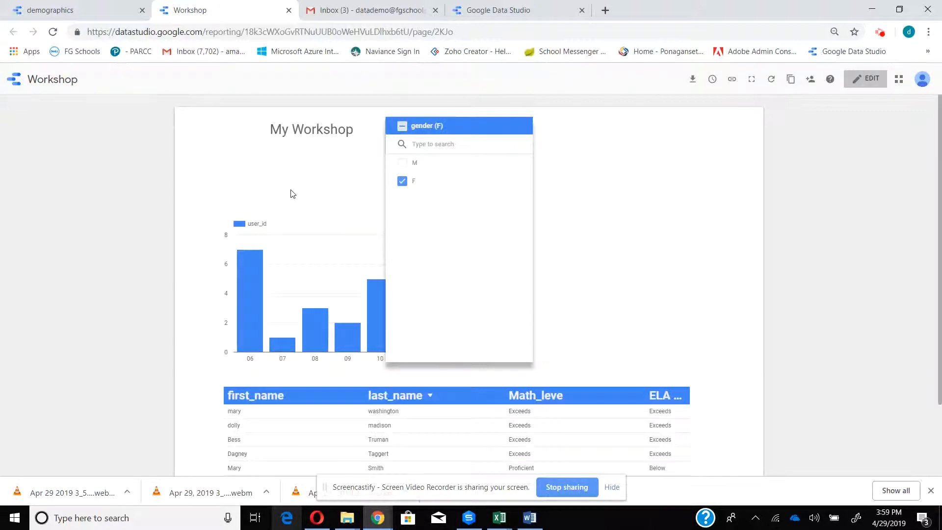
left_click(621, 172)
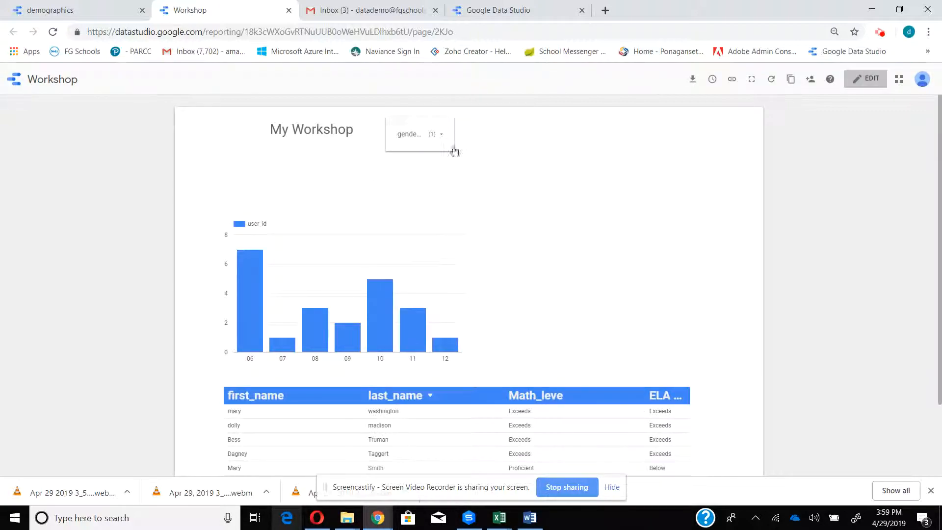
- Check the gender filter's options, include both M and F again, and return the report to editing
left_click(461, 126)
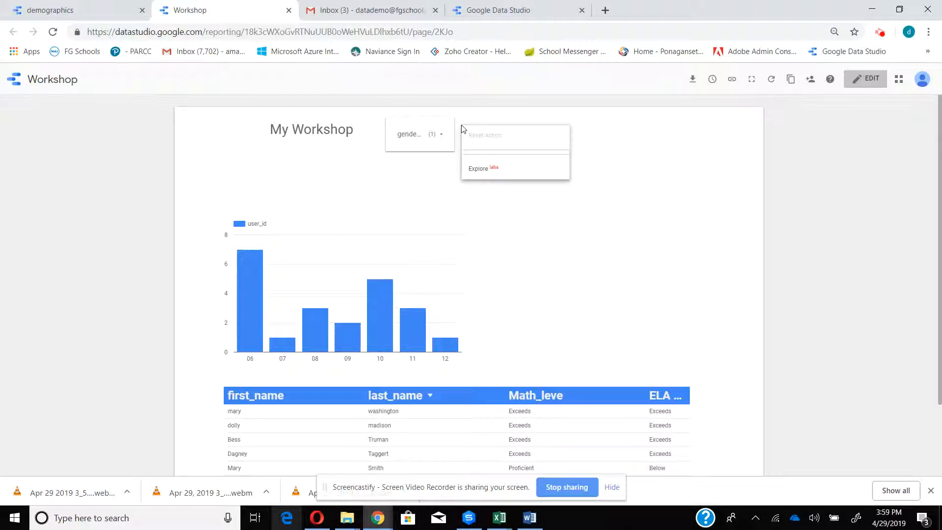
left_click(421, 181)
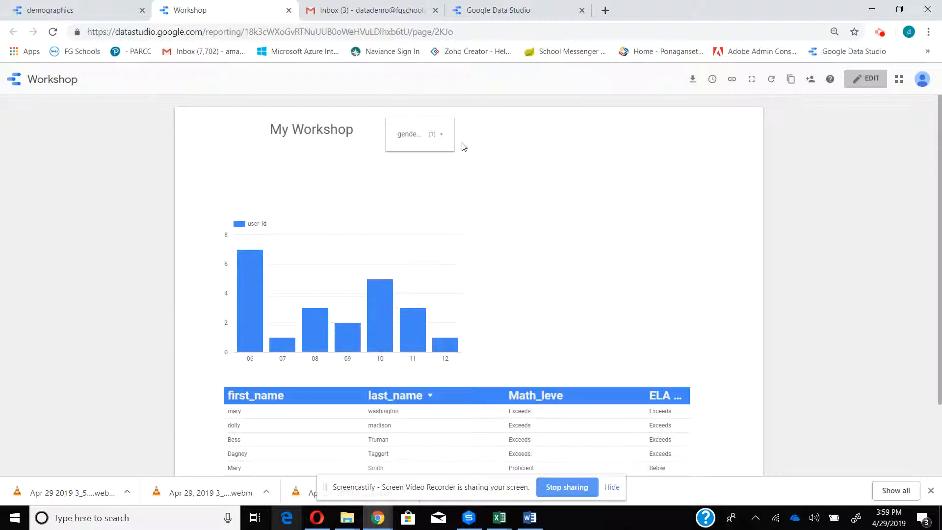
left_click(449, 137)
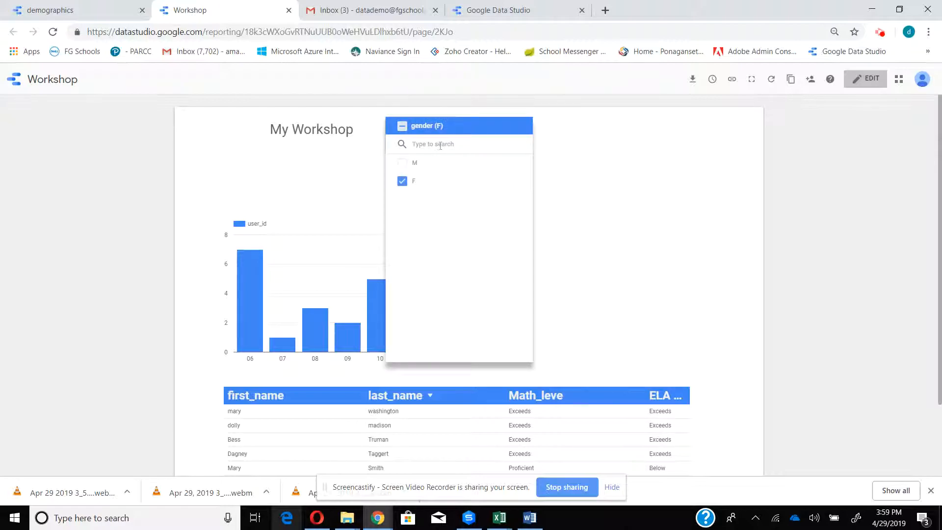
left_click(402, 162)
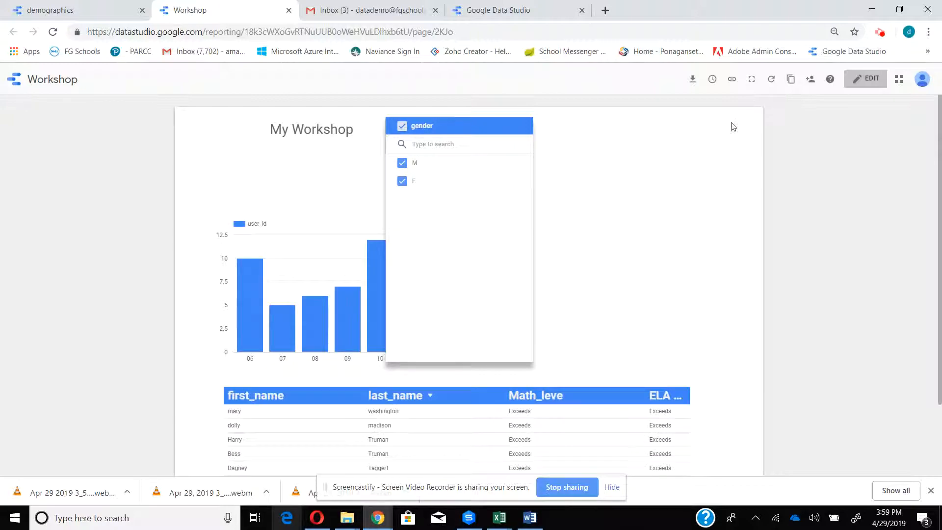
left_click(866, 79)
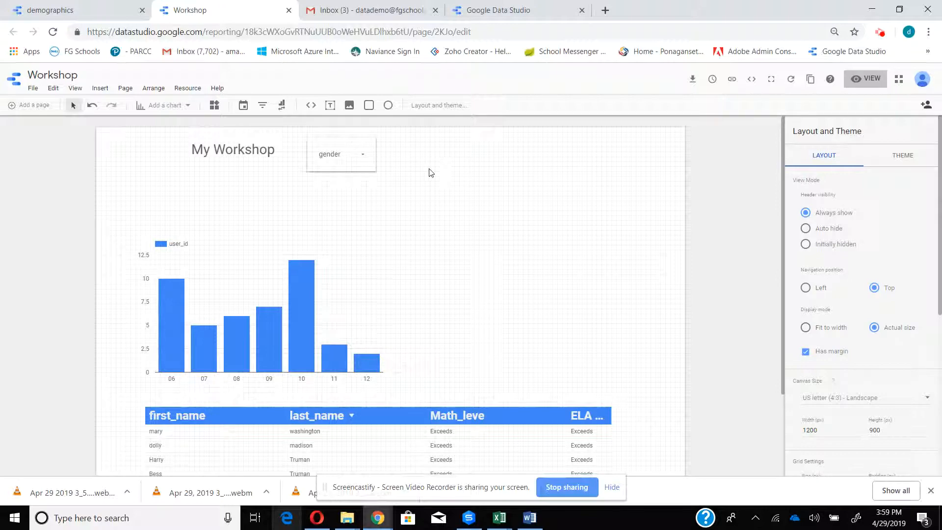
- Review the data sources added to the report and close the Workshop report tab
left_click(182, 90)
left_click(184, 110)
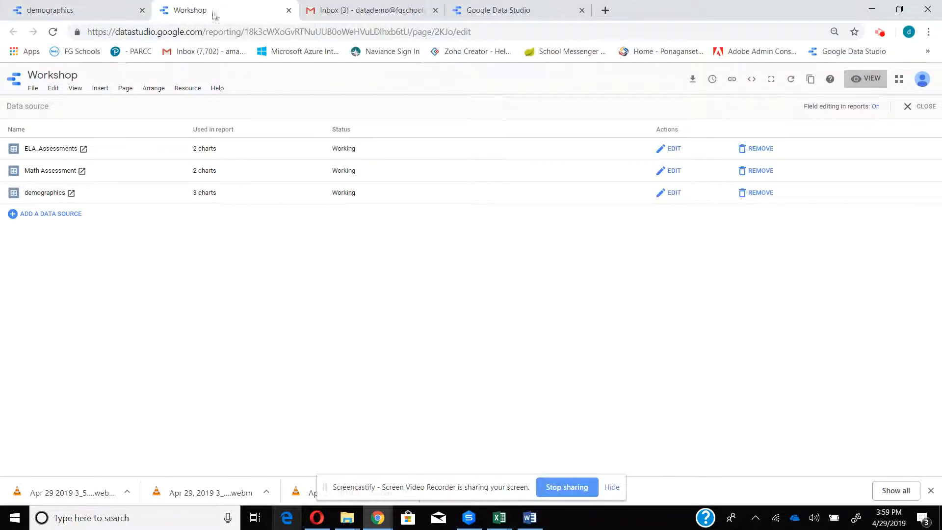
left_click(288, 11)
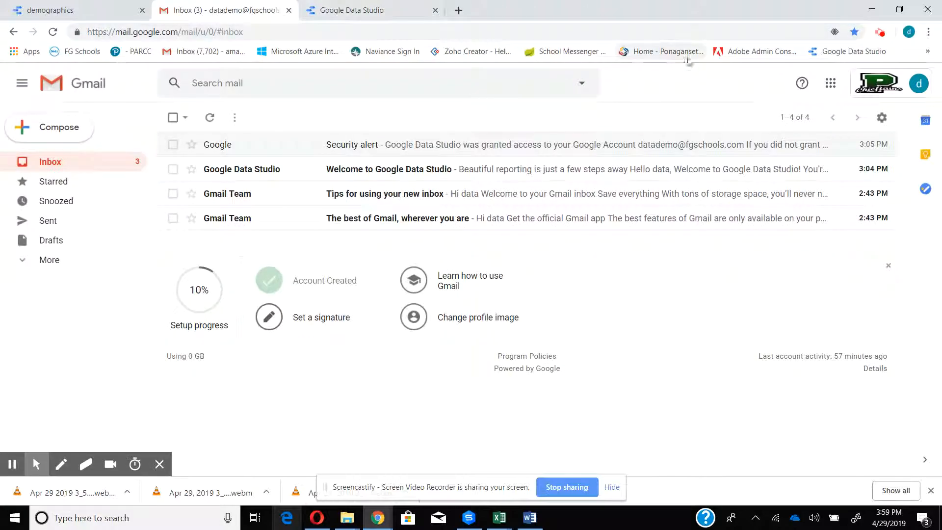
- Go back to Google Data Studio from the inbox and reopen the Workshop report for editing
left_click(851, 52)
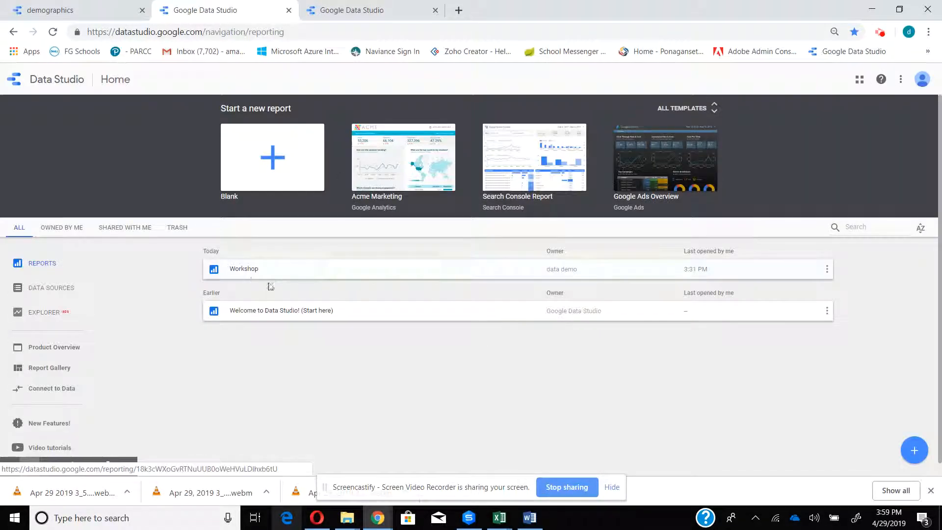
left_click(253, 271)
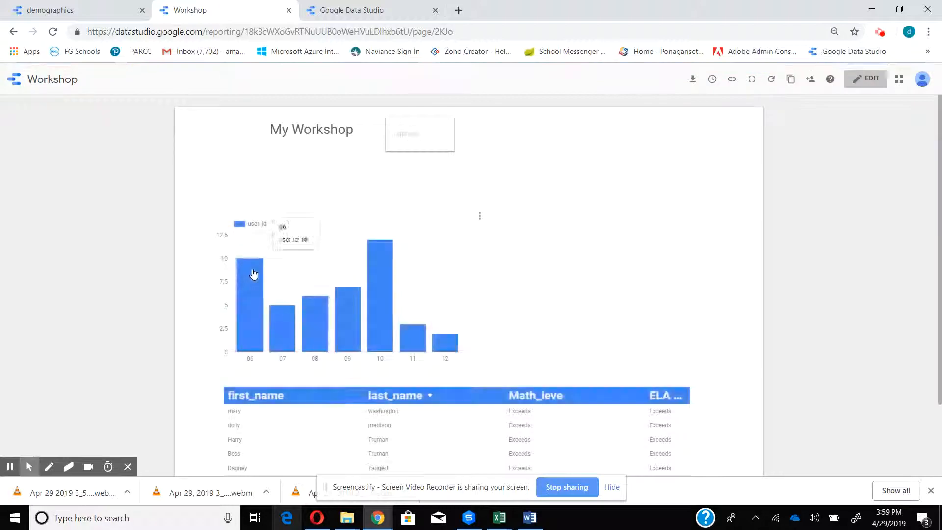
left_click(859, 85)
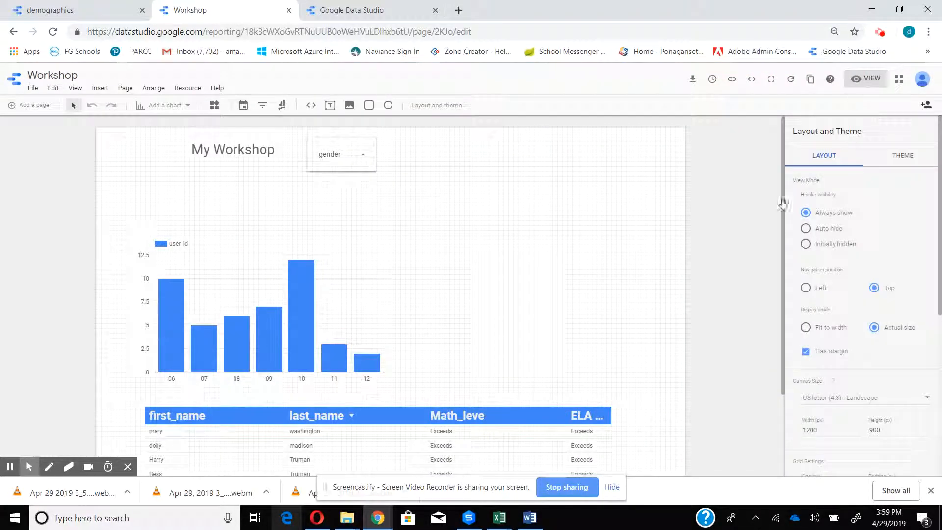
- Insert a second filter control beside the gender control and narrow it to roughly the same width
left_click(183, 88)
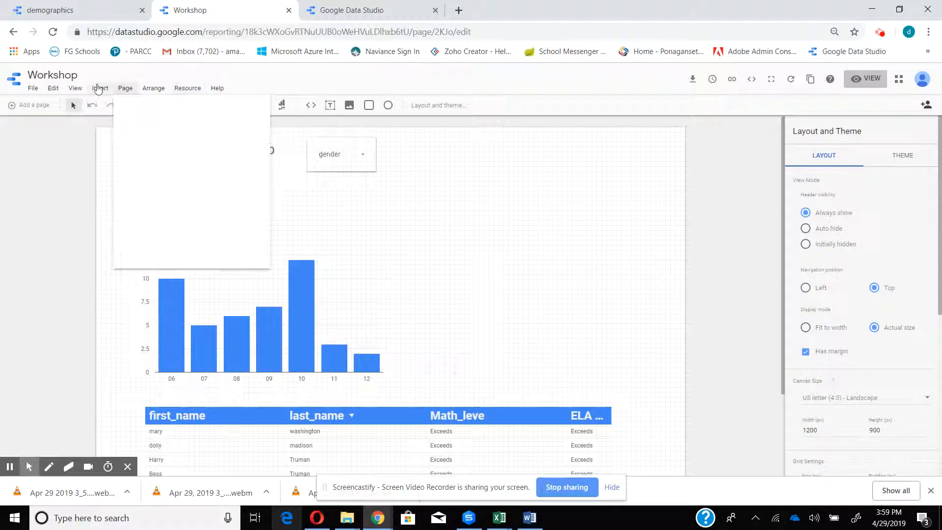
mouse_move(99, 90)
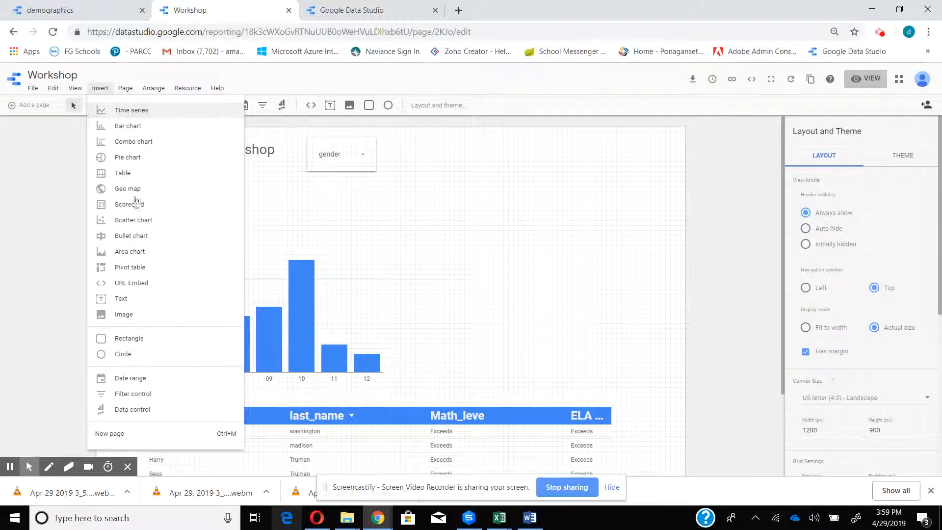
left_click(164, 402)
left_click(407, 151)
left_click_drag(490, 150, 521, 159)
left_click_drag(604, 159, 493, 154)
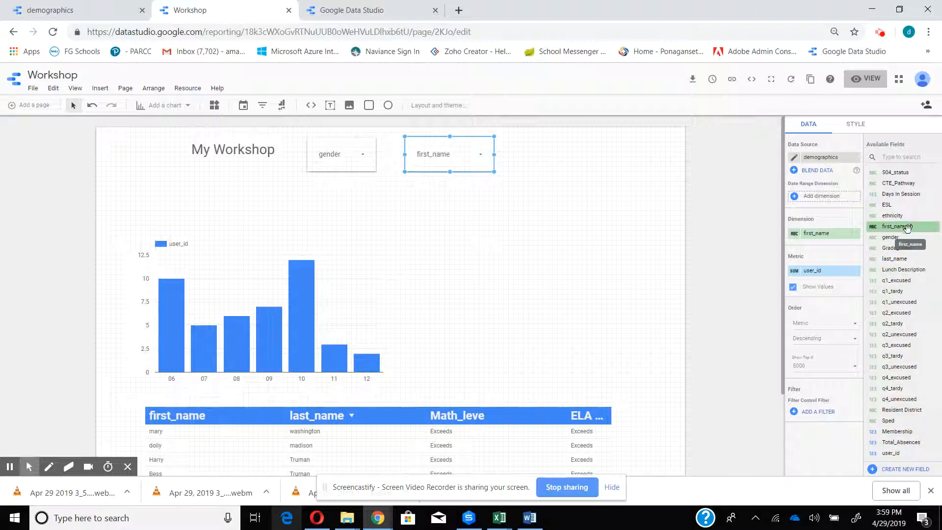
- Make the new control filter by Sped without the user_id metric, rename the dimension IEP, and narrow the control to fit its label
left_click_drag(905, 420, 814, 239)
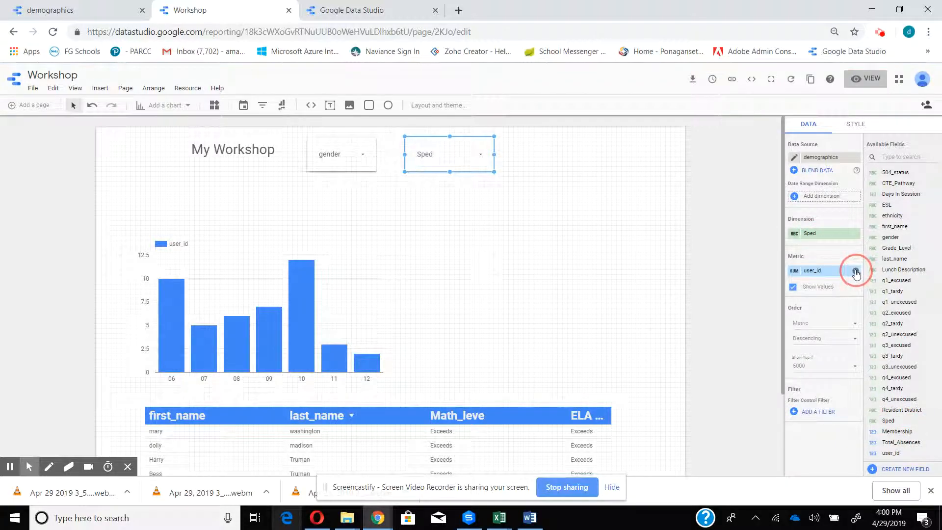
left_click(856, 272)
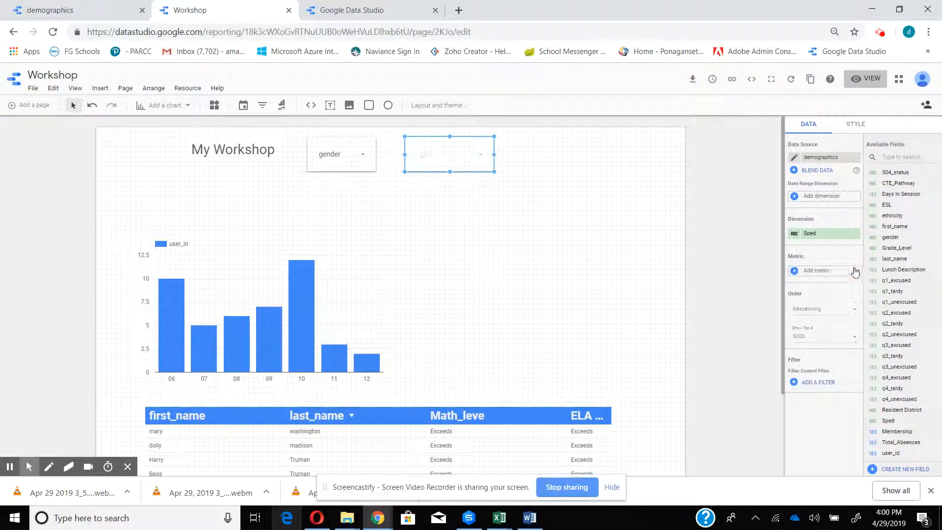
left_click(795, 235)
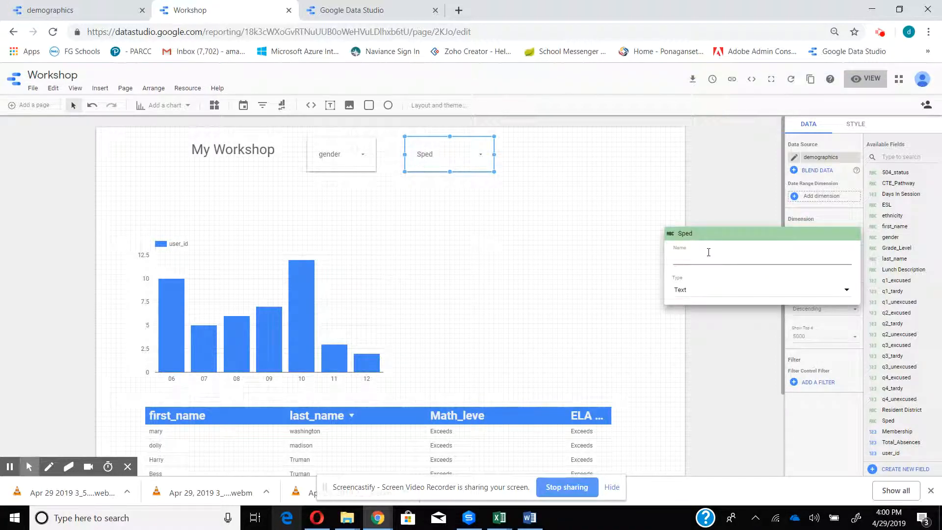
left_click(728, 160)
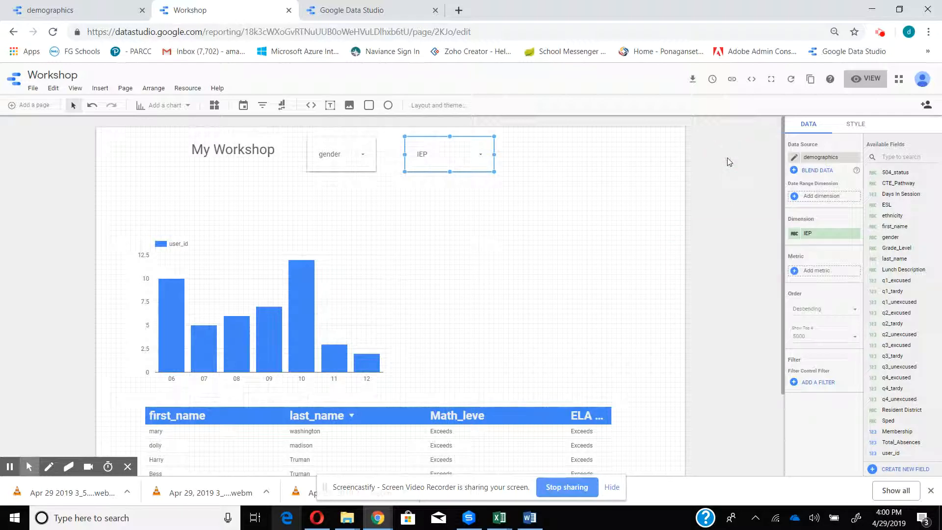
left_click_drag(495, 155, 465, 154)
left_click(510, 168)
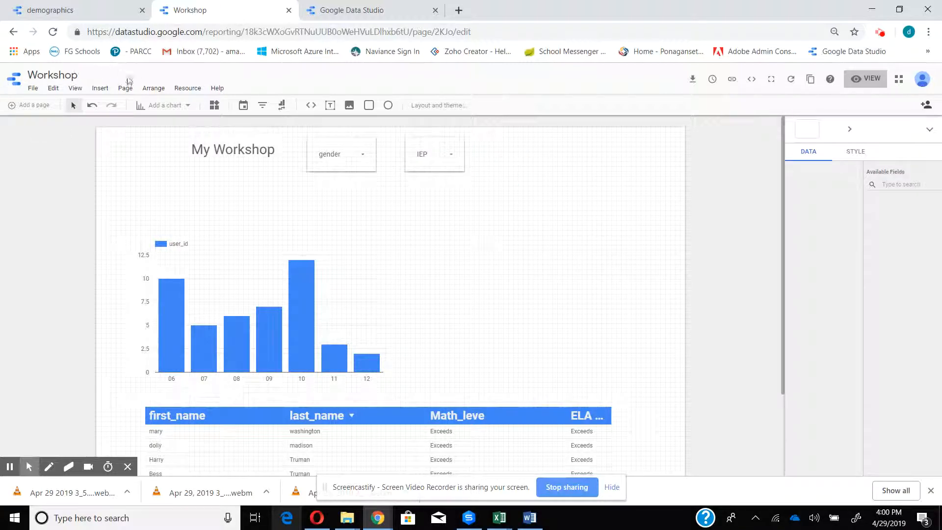
- Add a narrow third filter control beside the IEP control, with 504_status as its dimension and the user_id metric removed
left_click(98, 89)
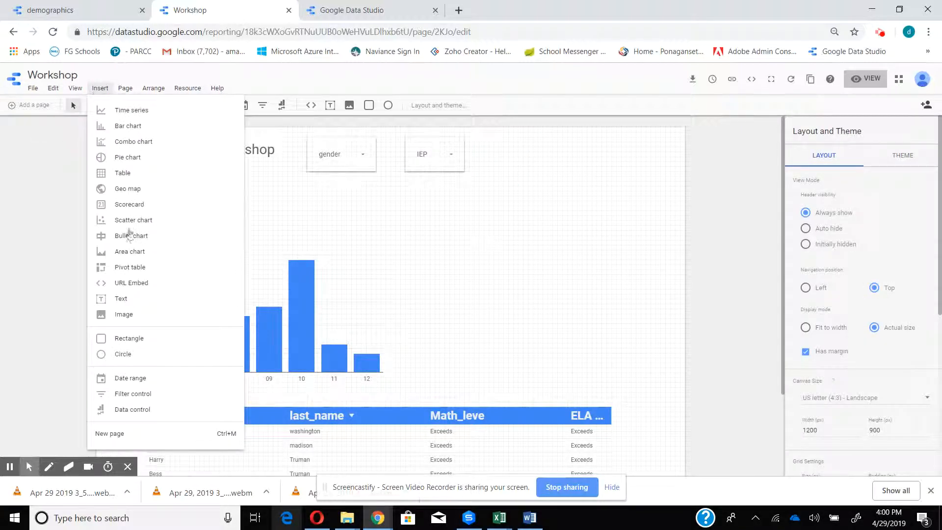
left_click(151, 398)
left_click(397, 159)
left_click_drag(396, 160, 568, 150)
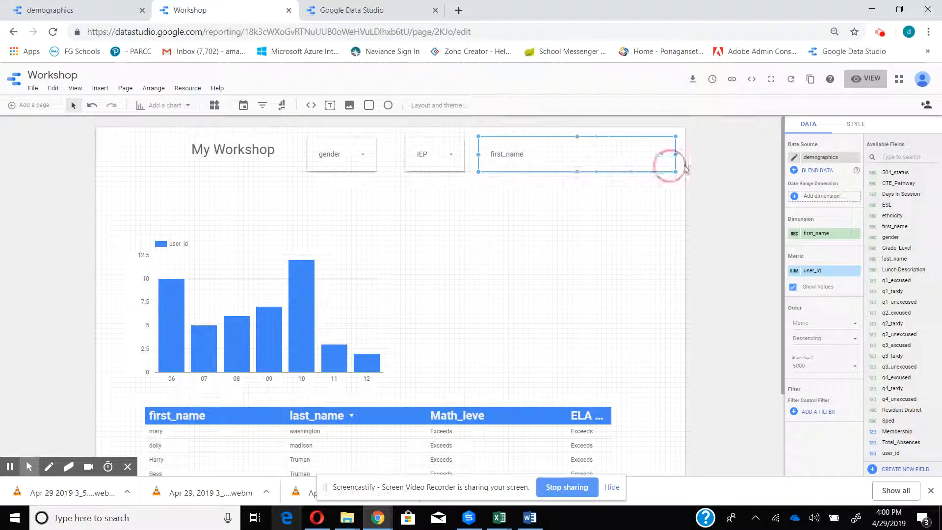
left_click_drag(676, 155, 568, 155)
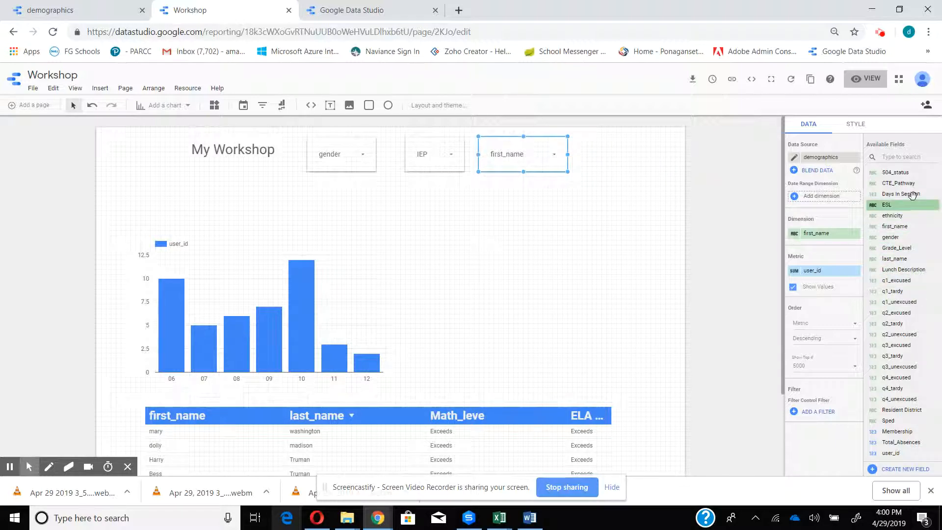
left_click_drag(900, 172, 816, 239)
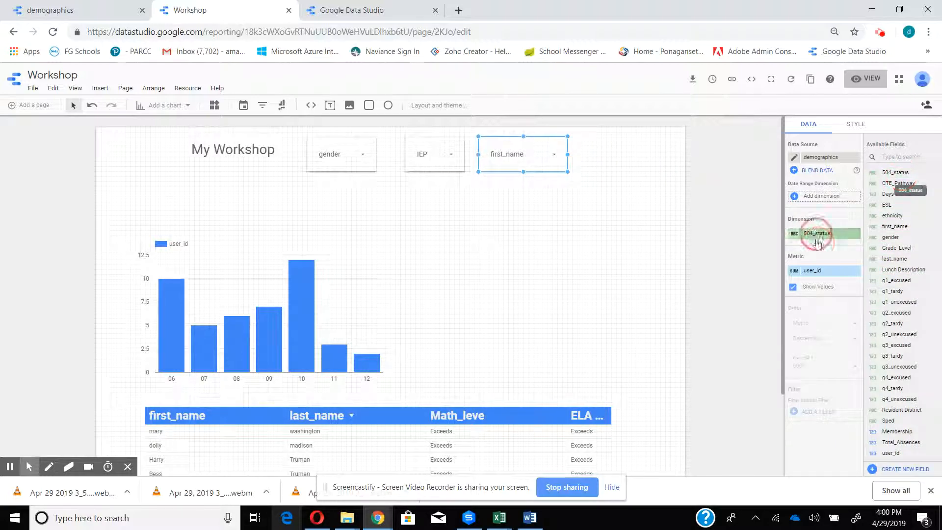
left_click(856, 272)
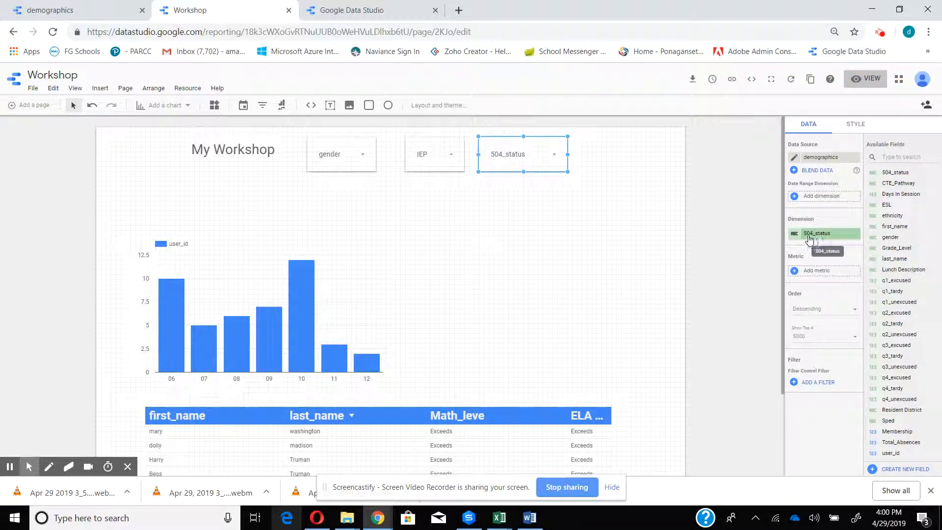
- Preview the report and test the 504_status filter with only Active, including the null records again at the end
left_click(866, 83)
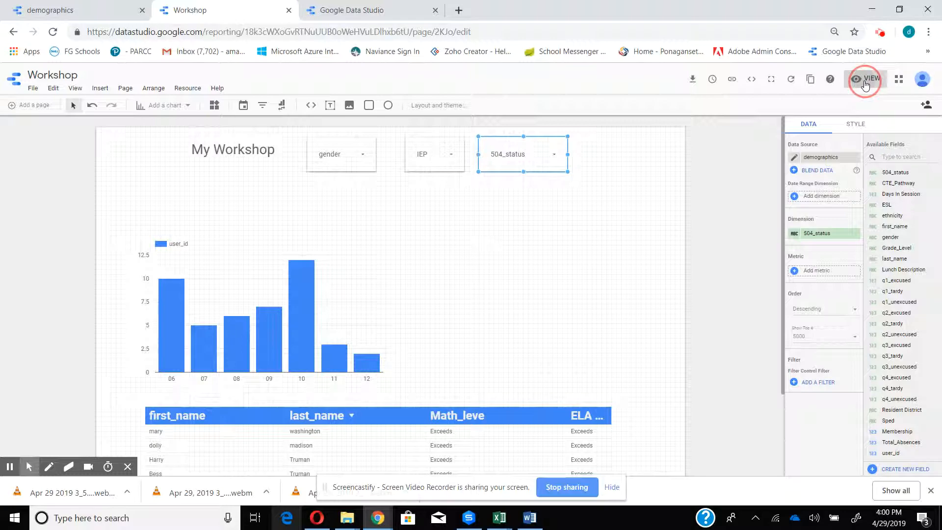
left_click(632, 142)
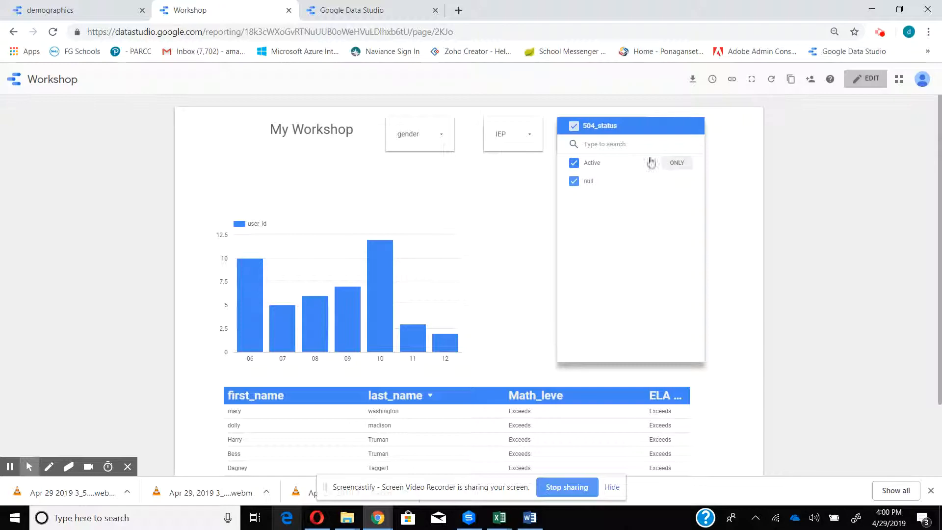
left_click(677, 163)
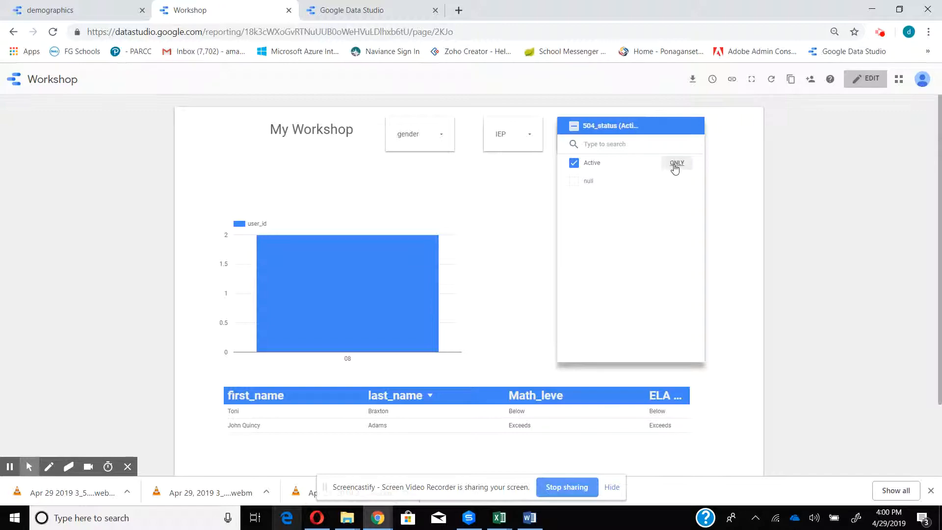
left_click(574, 182)
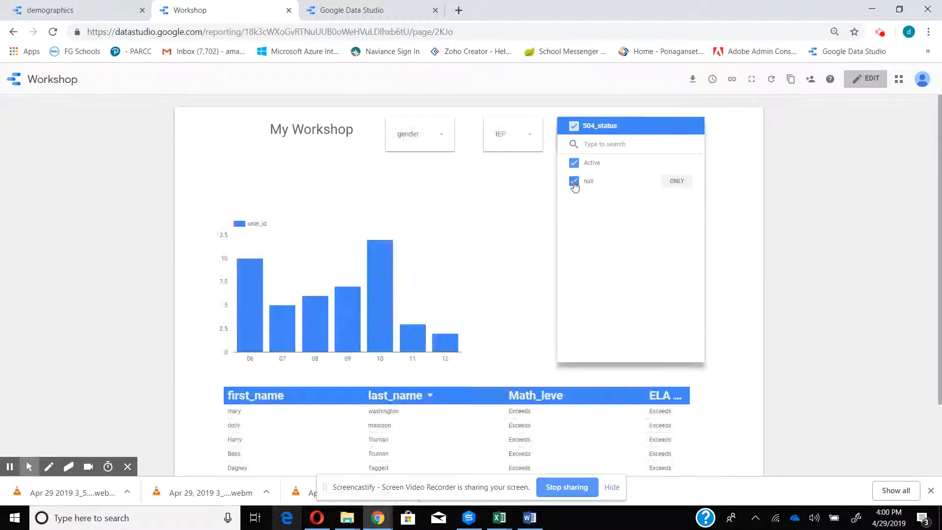
left_click(479, 187)
- Test the IEP filter with only Y, include N again, and return the report to editing
left_click(520, 135)
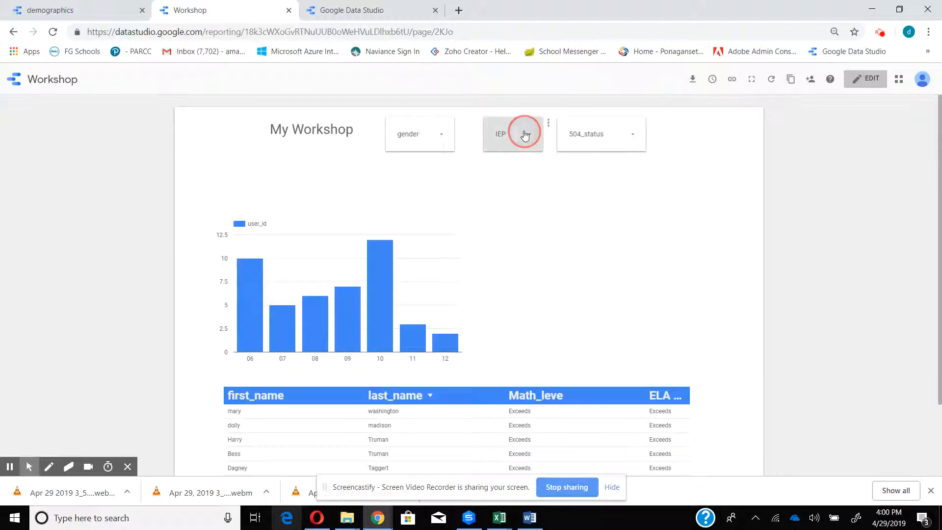
left_click(602, 167)
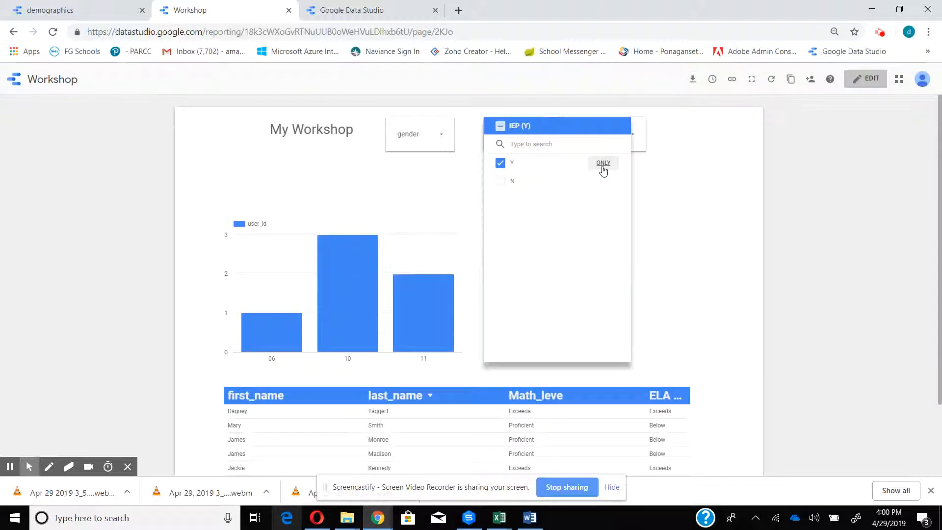
left_click(500, 181)
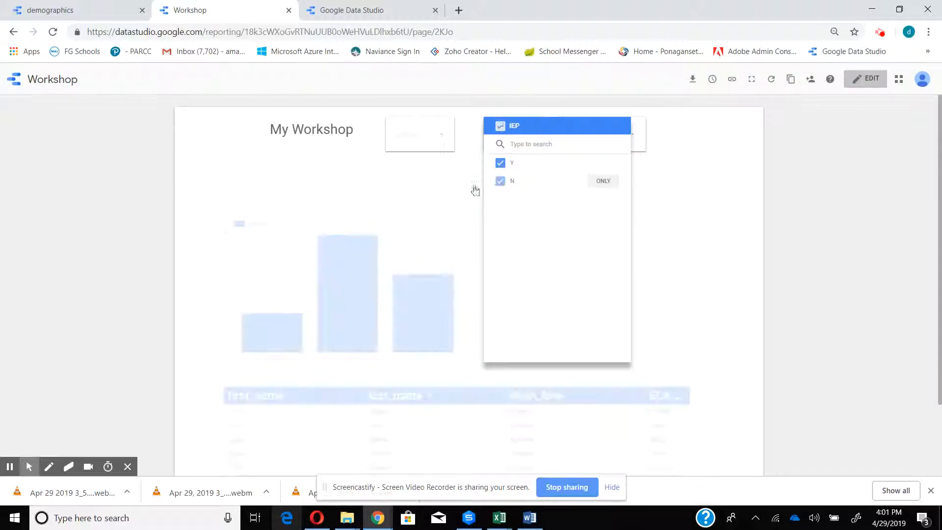
left_click(430, 190)
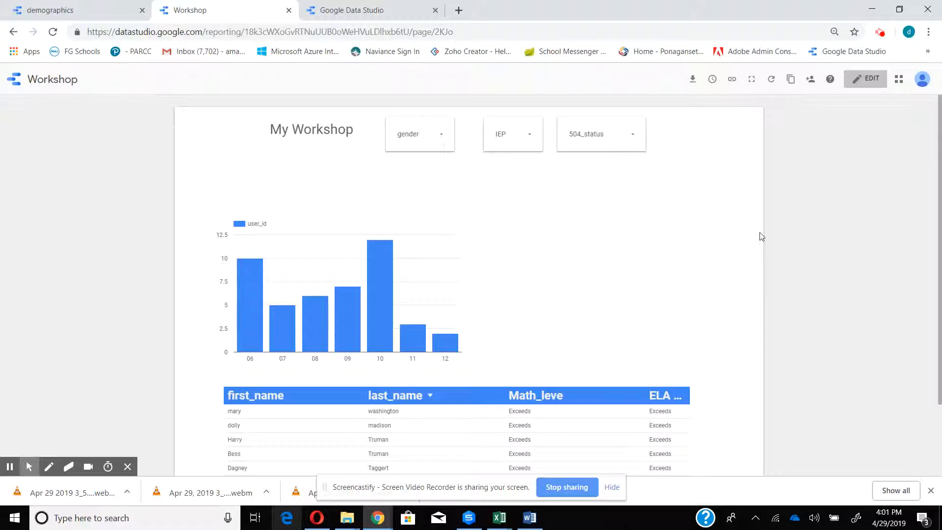
left_click(865, 79)
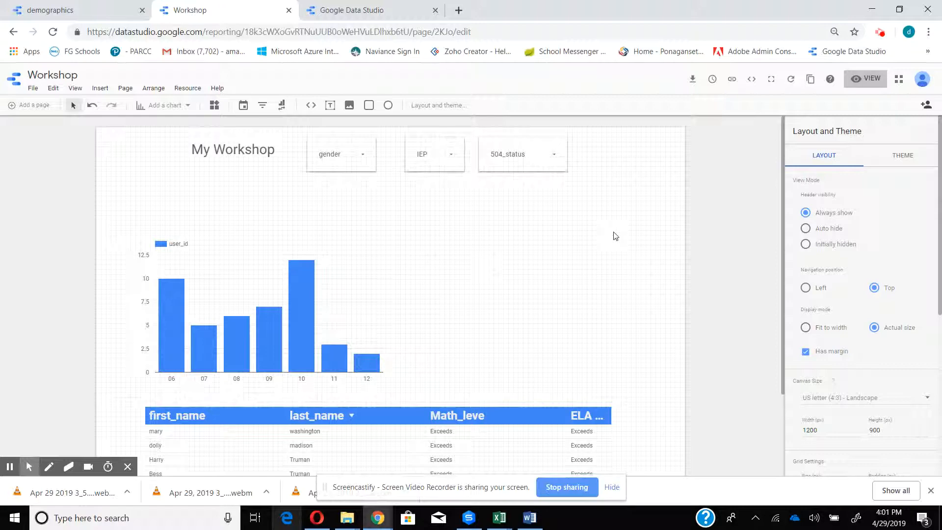
- Open the bar chart's Demoplusassessment blend for editing and start a new filter on its demographics source
scroll(614, 235, "down", 2)
scroll(614, 234, "up", 2)
left_click(304, 315)
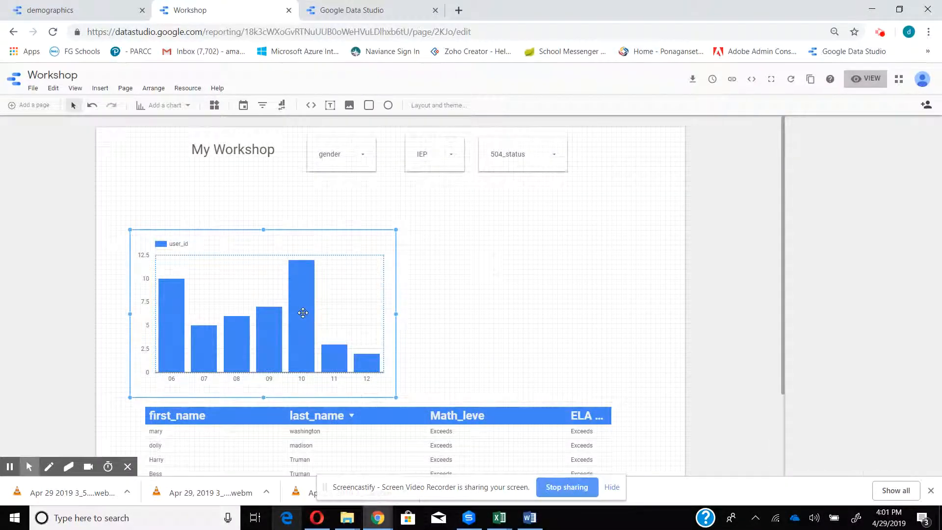
left_click(794, 187)
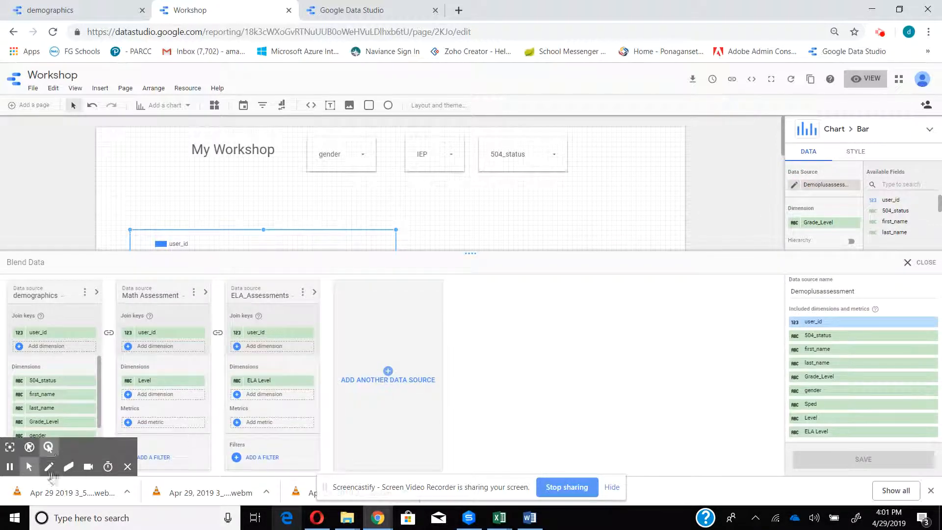
left_click_drag(99, 391, 101, 440)
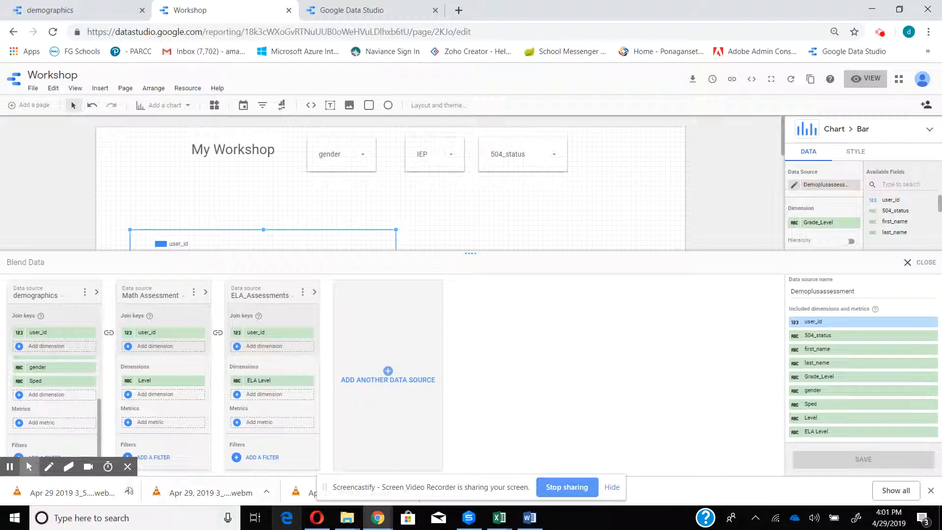
left_click(128, 468)
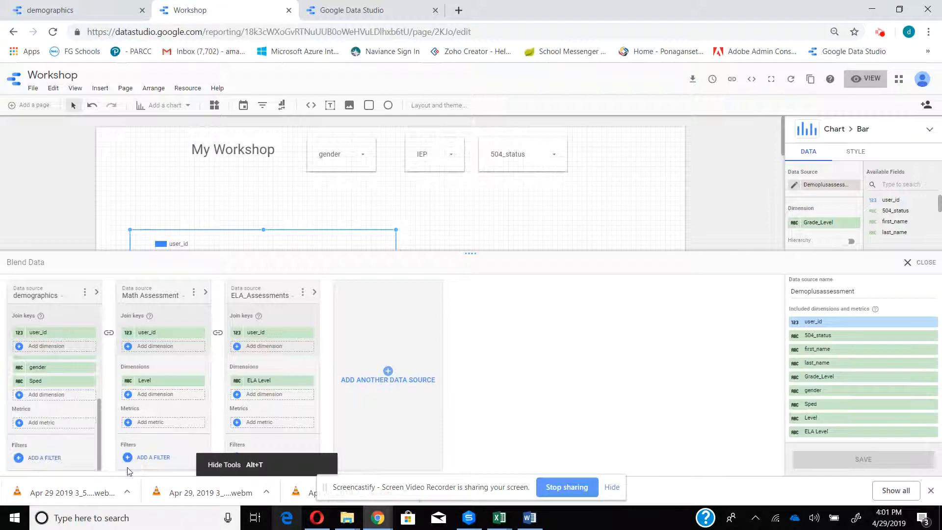
left_click(49, 458)
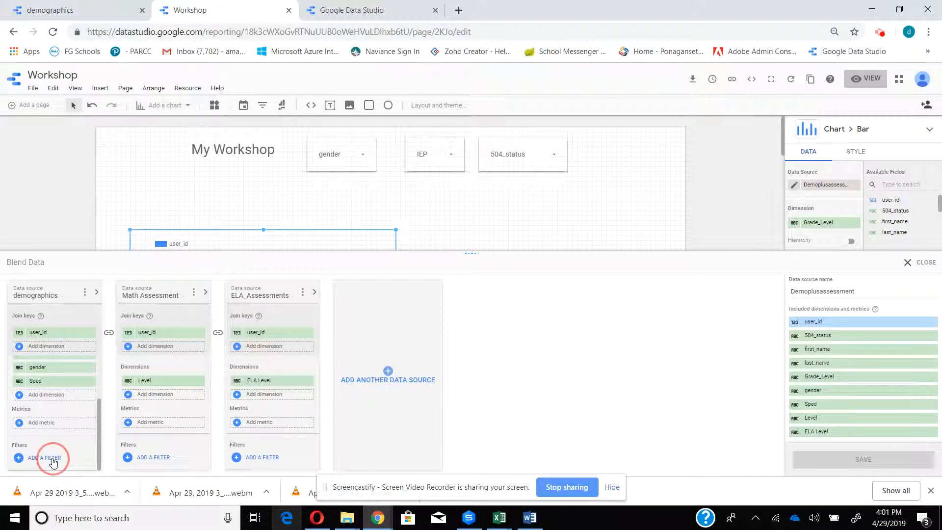
left_click(107, 332)
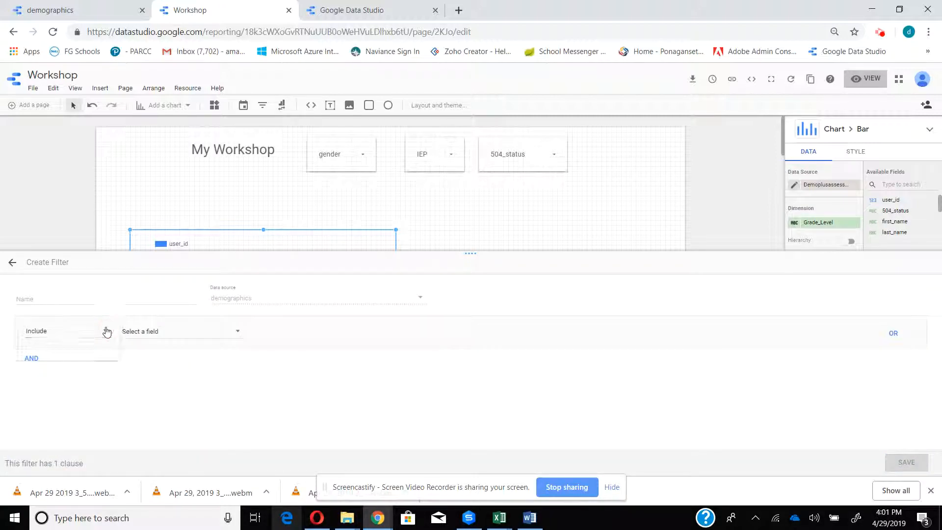
left_click(225, 326)
left_click(236, 331)
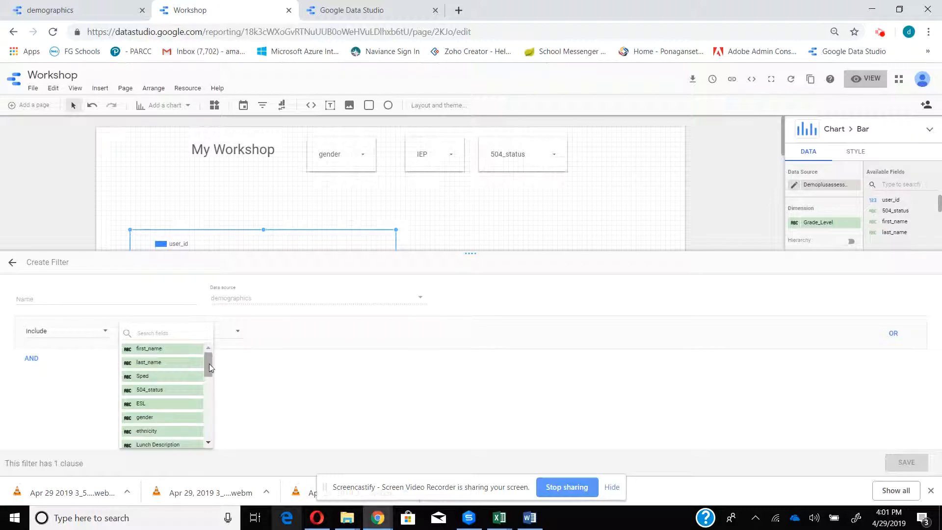
left_click_drag(208, 365, 208, 377)
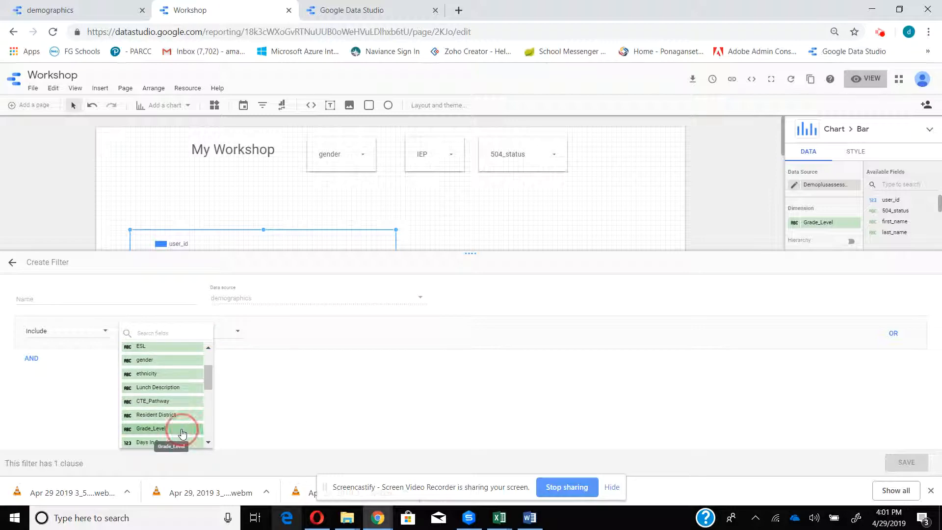
left_click(184, 432)
left_click(306, 332)
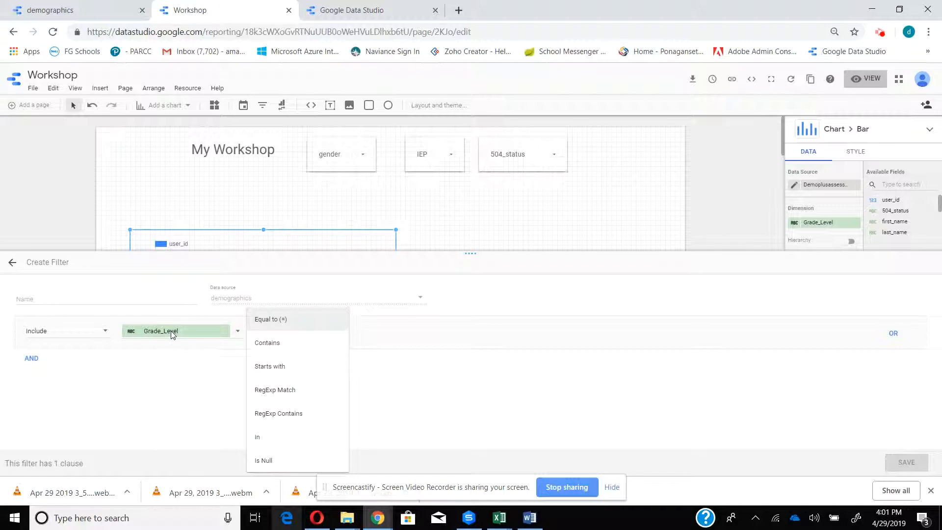
left_click(513, 375)
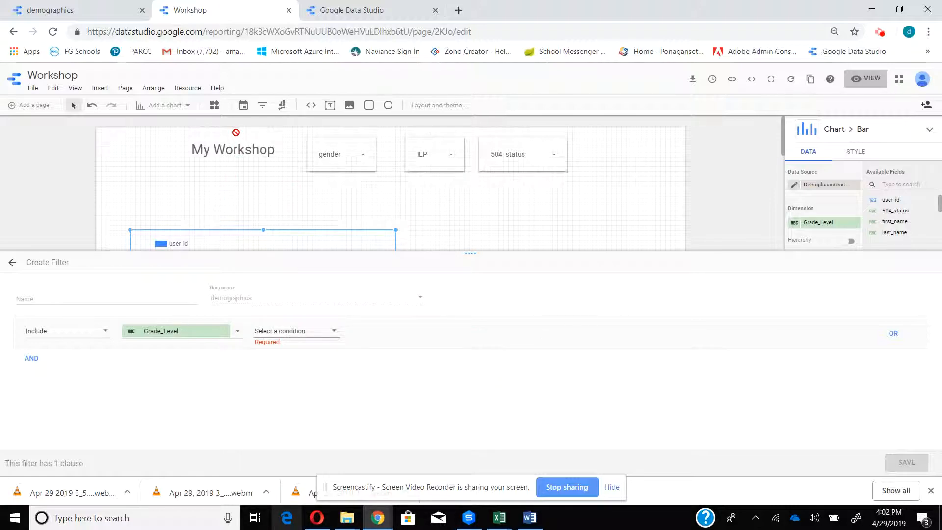
- In the demographics data source, show all fields and change the Grade_Level field's type to Number
left_click(92, 12)
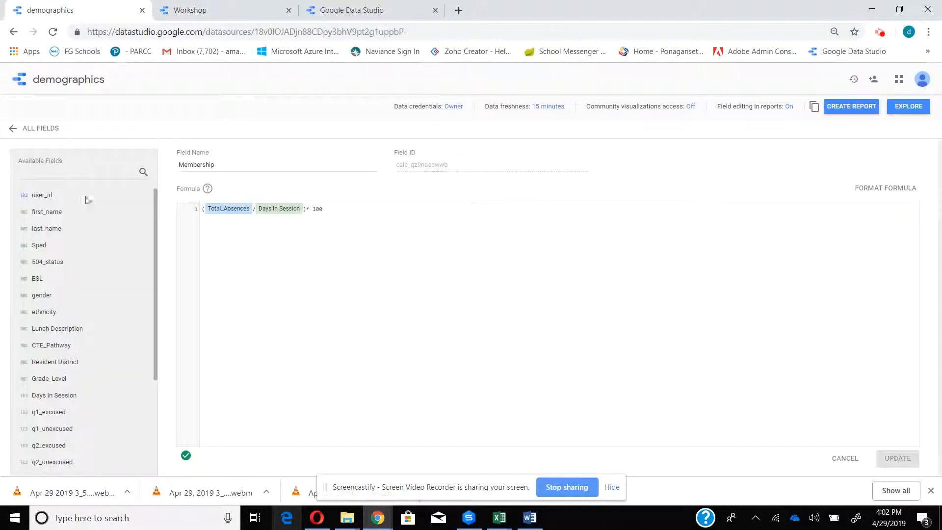
left_click(45, 129)
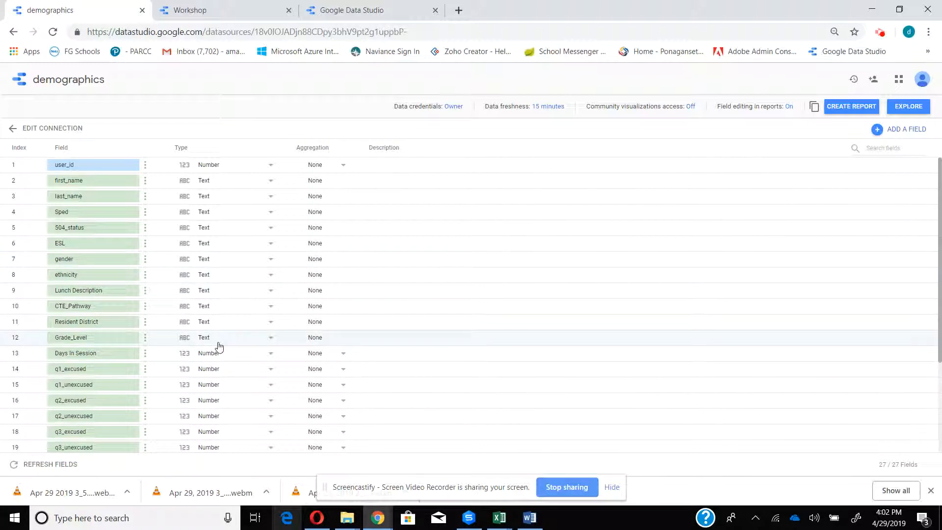
left_click(270, 343)
left_click(259, 357)
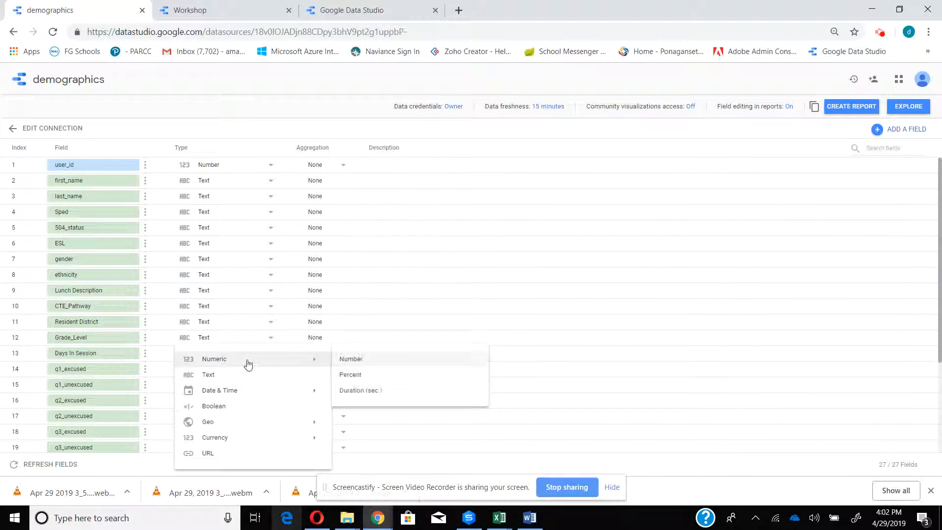
left_click(342, 359)
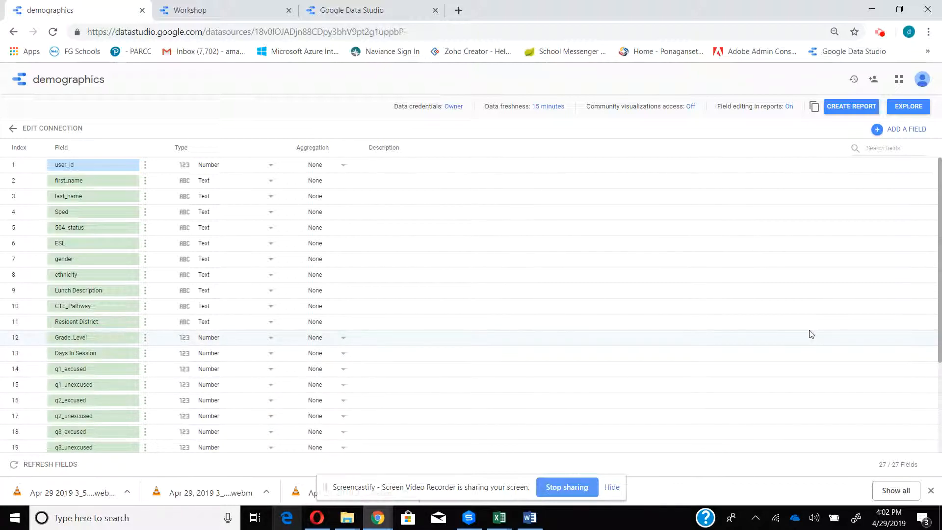
- Back in the Workshop report, abandon the unfinished filter and start a new Include filter on the demographics source using Grade_Level
left_click(203, 11)
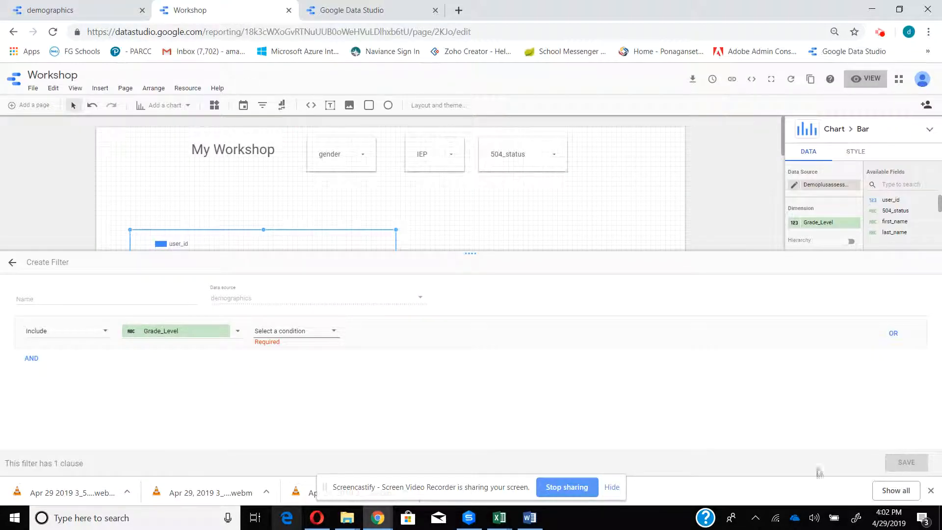
left_click(14, 265)
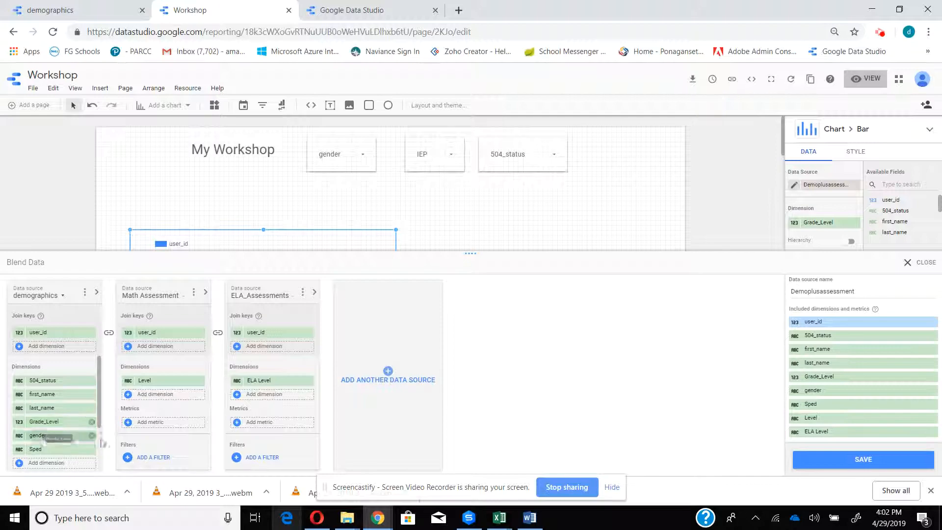
left_click_drag(98, 409, 99, 460)
left_click(65, 460)
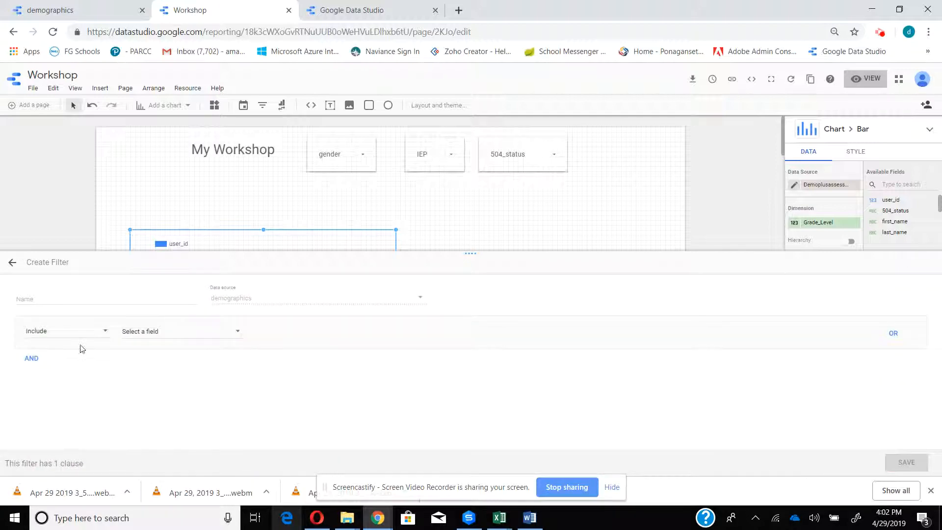
left_click(194, 332)
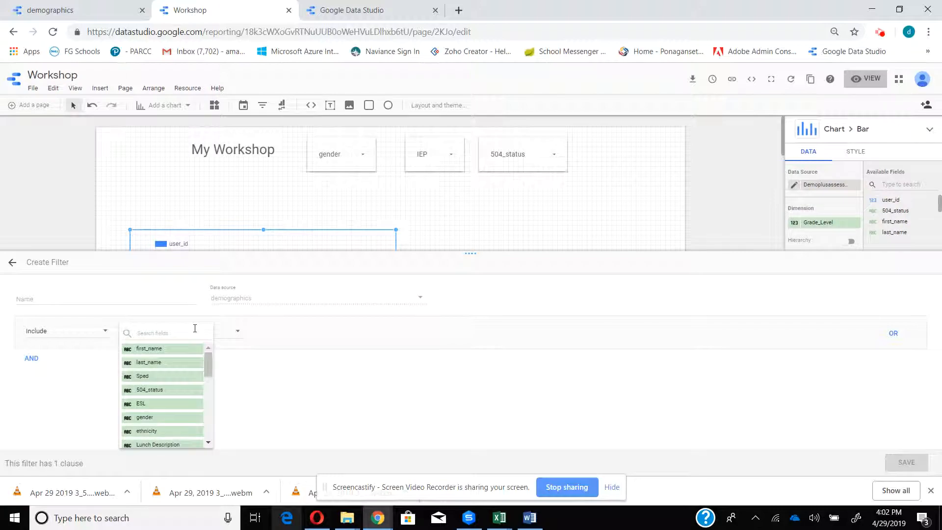
left_click_drag(206, 369, 210, 384)
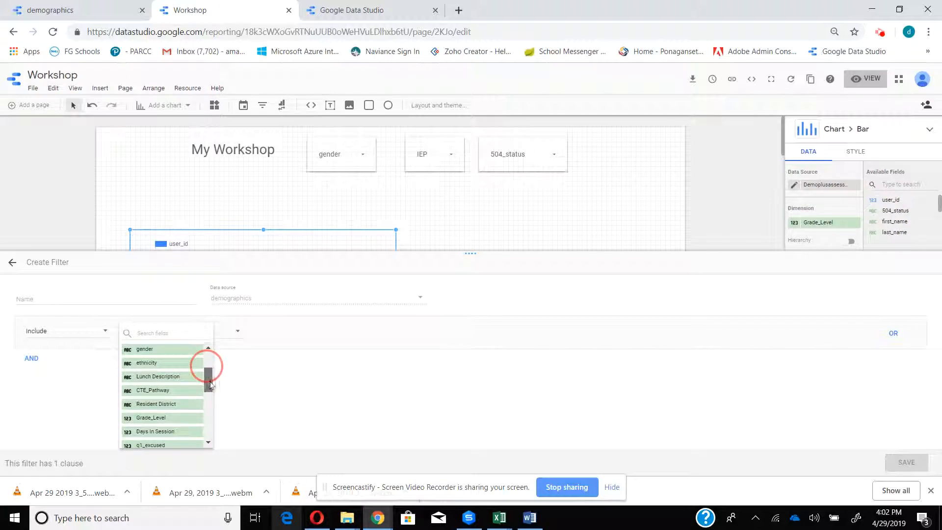
left_click(174, 418)
- Set the filter's condition to Greater than or equal to (>=) 9 and save the filter
left_click(316, 330)
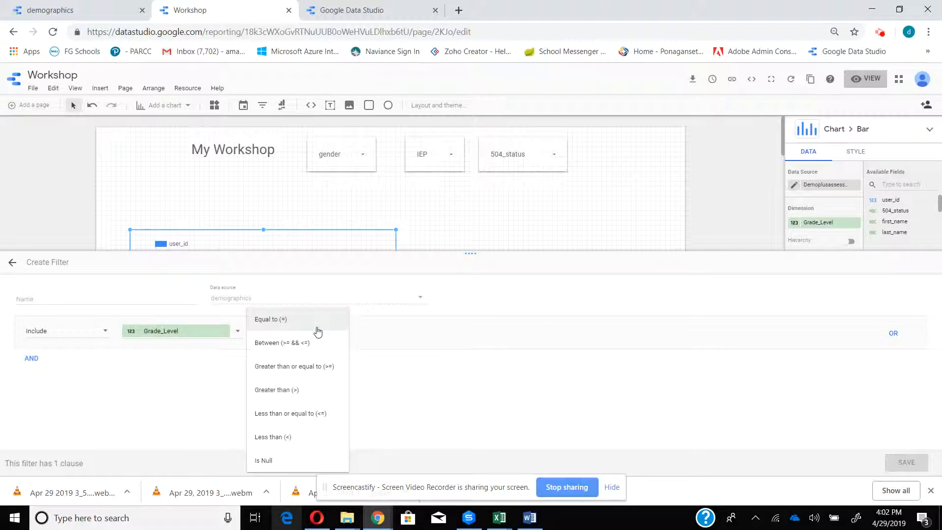
left_click(313, 389)
left_click(398, 329)
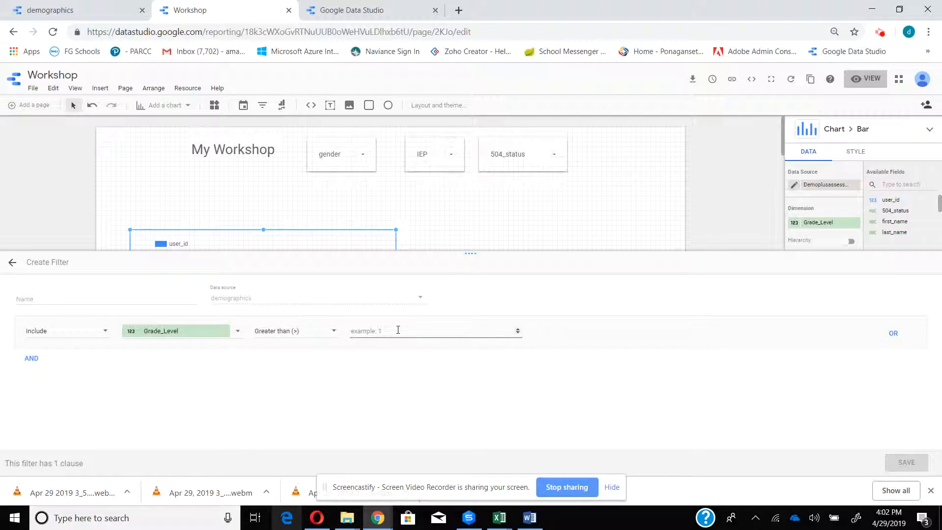
type("5")
left_click(333, 331)
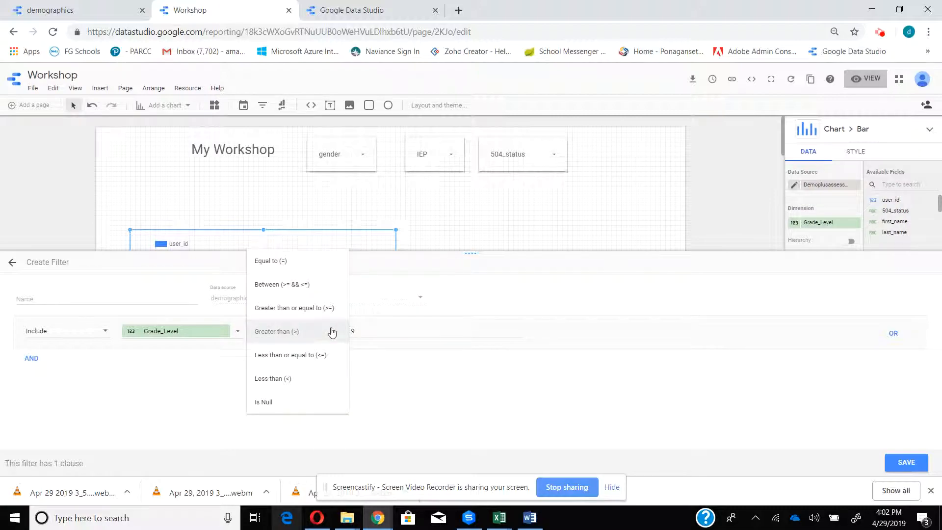
left_click(320, 307)
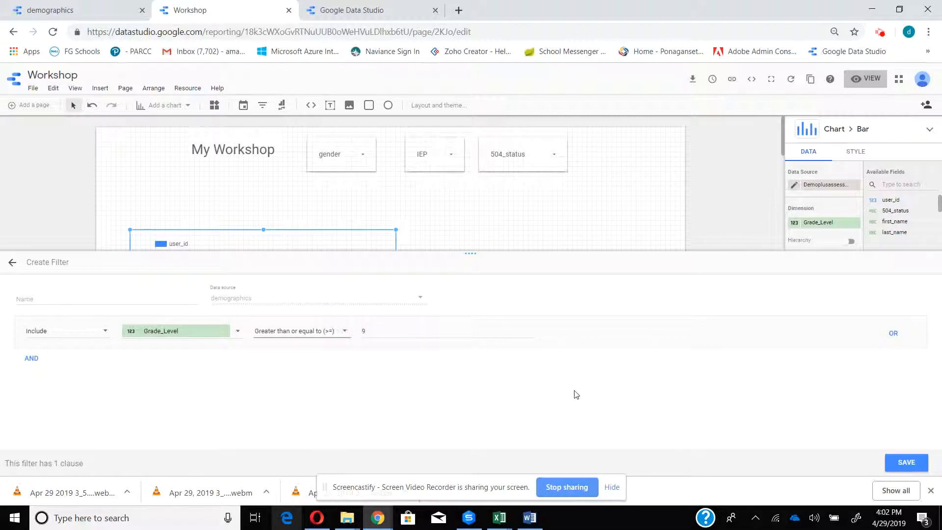
left_click(907, 463)
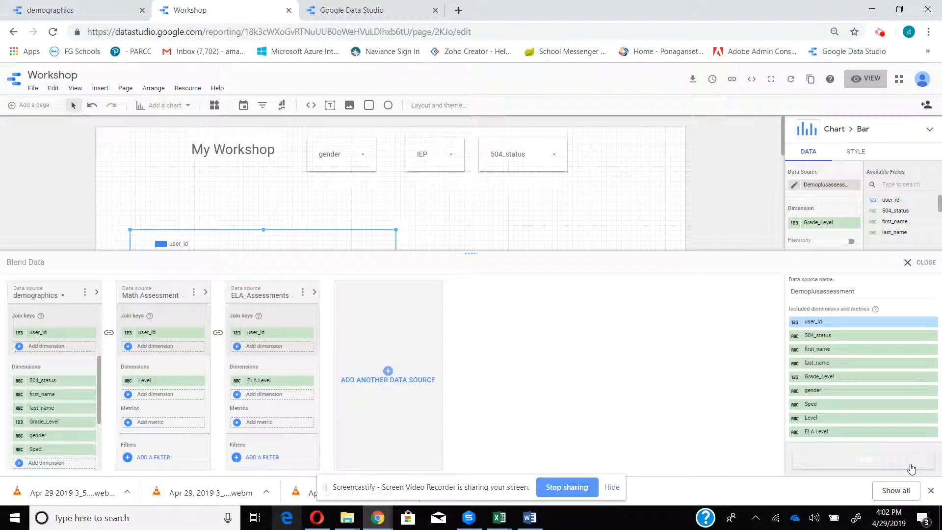
- Save the changes to the Demoplusassessment blend and close the blend editor
left_click(907, 262)
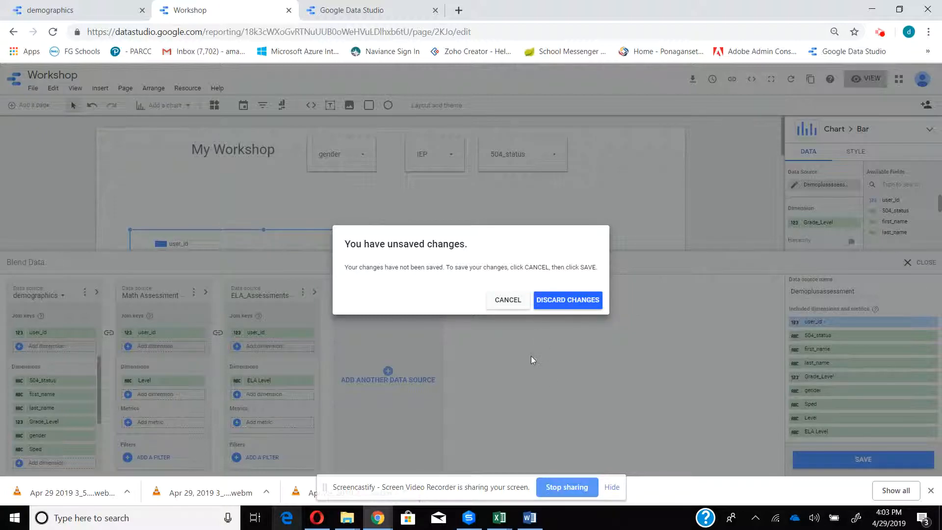
left_click(512, 303)
left_click(892, 462)
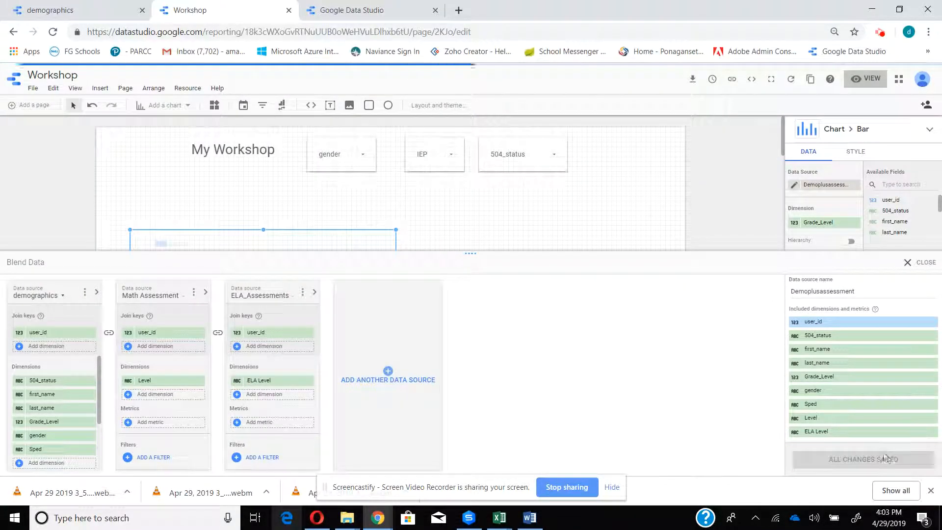
left_click(920, 262)
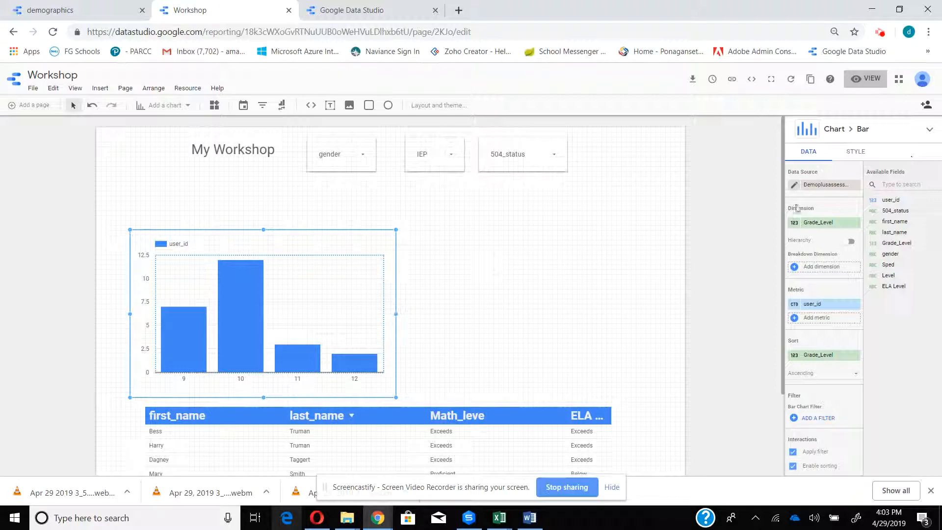
- Reopen the bar chart's blend, check the filters listed under its demographics source, and close it again
left_click(793, 189)
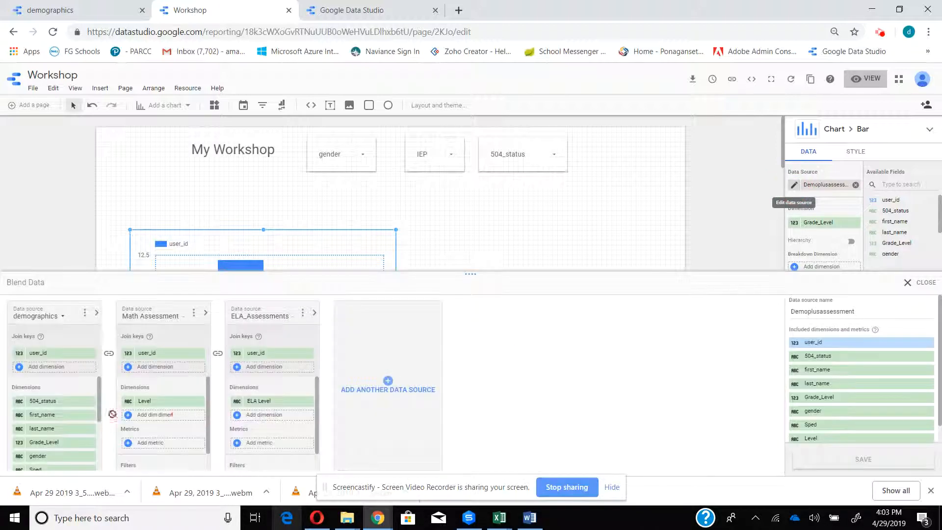
left_click_drag(99, 396, 97, 450)
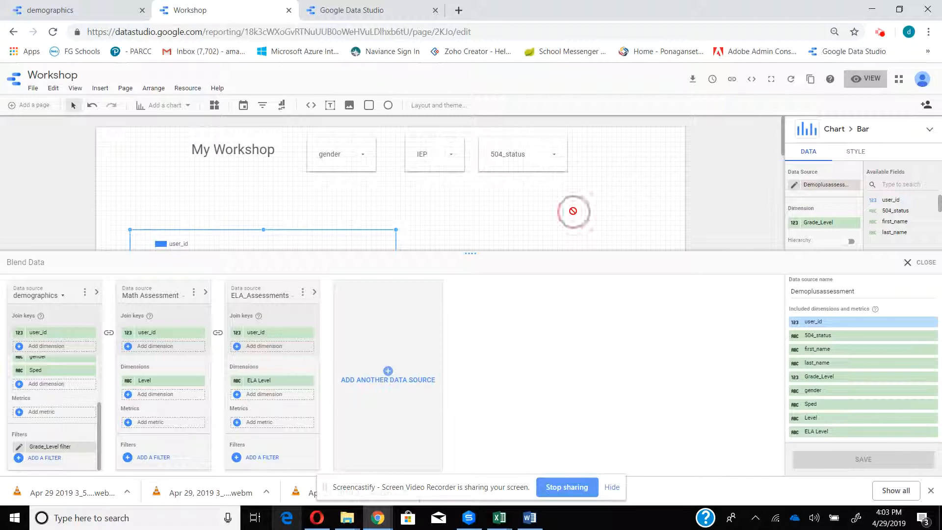
left_click(914, 270)
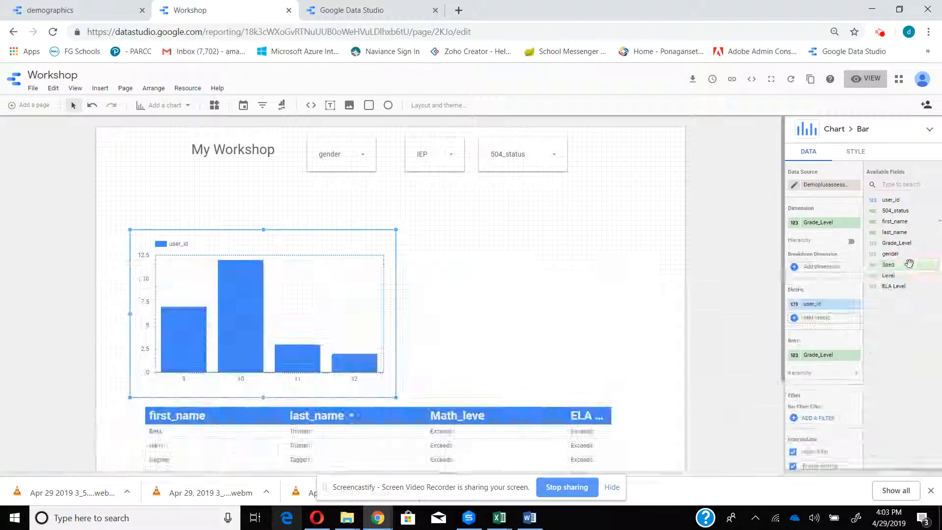
- Preview the report with the grade-level filter applied, check the IEP filter control, and return to editing
left_click(866, 79)
left_click(516, 138)
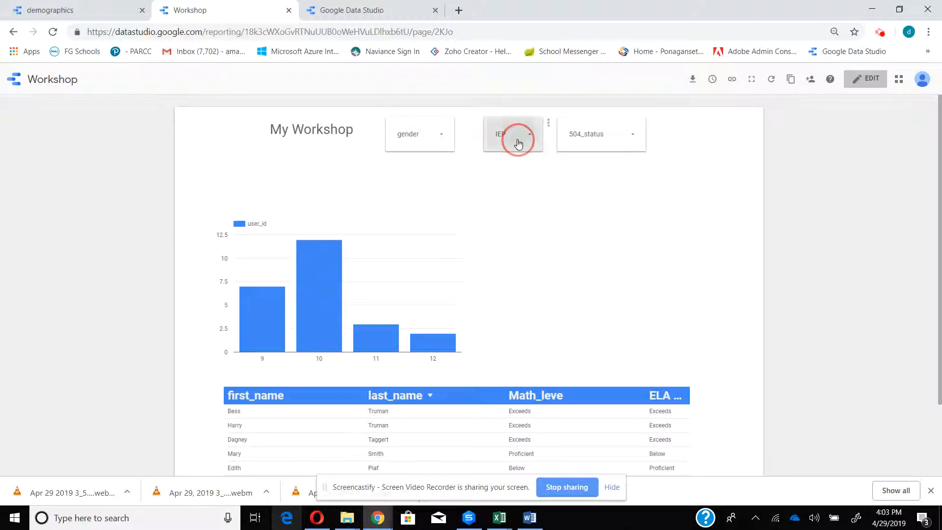
left_click(420, 177)
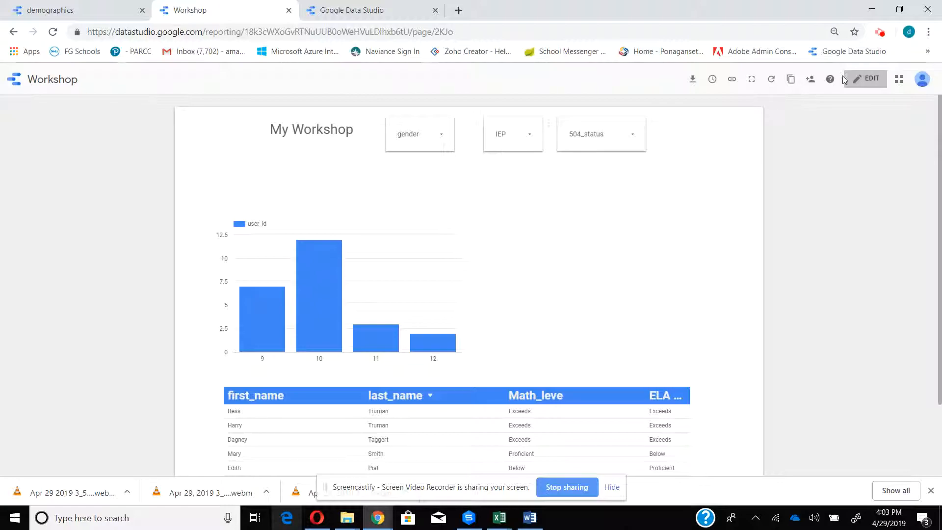
left_click(866, 79)
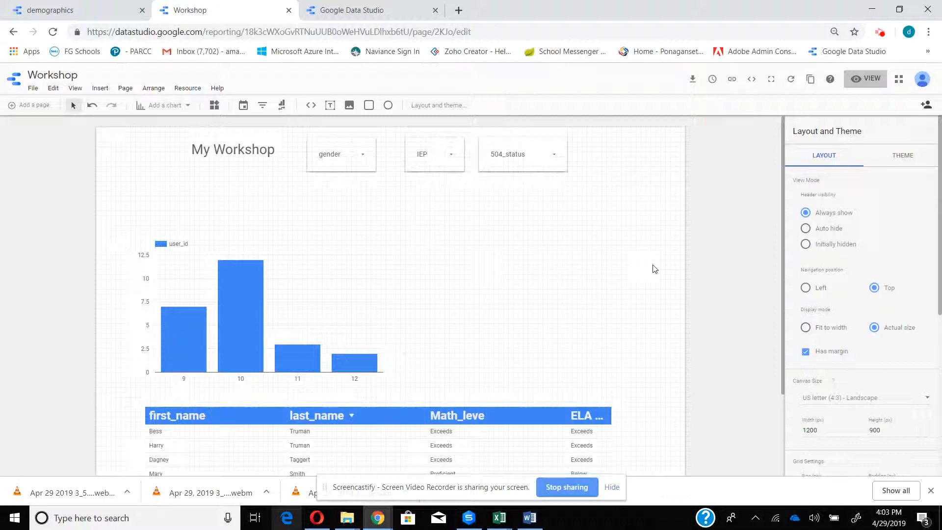
left_click(880, 33)
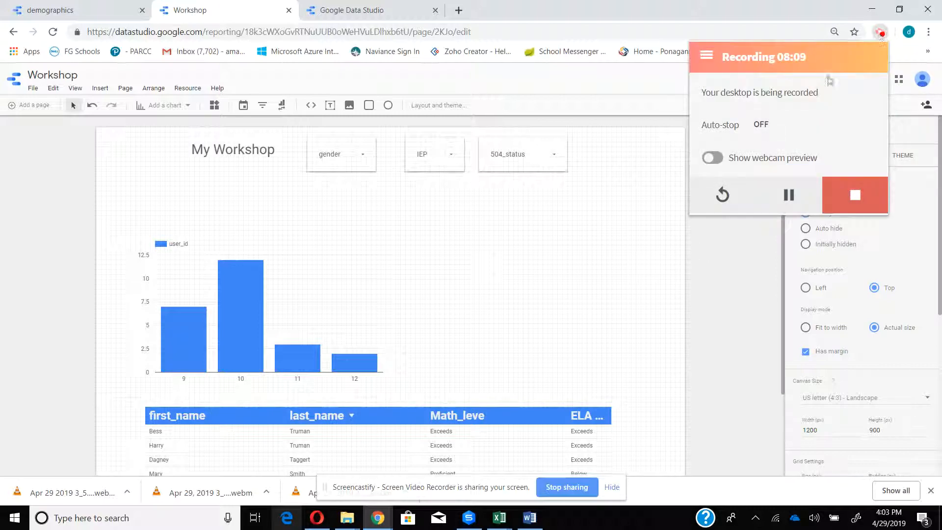